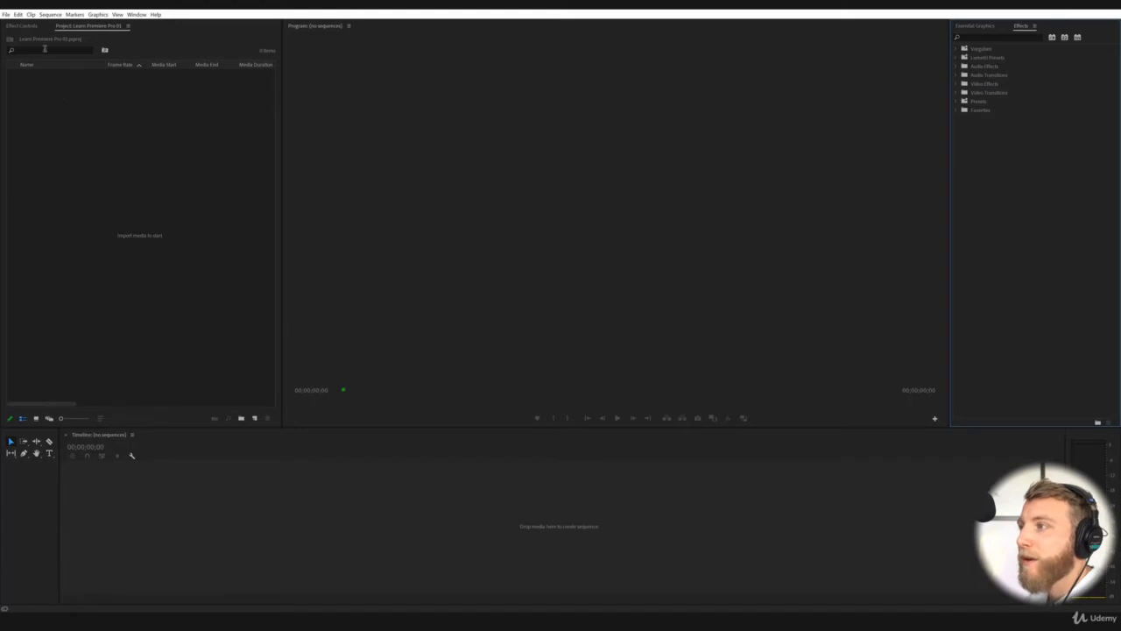
right_click(65, 112)
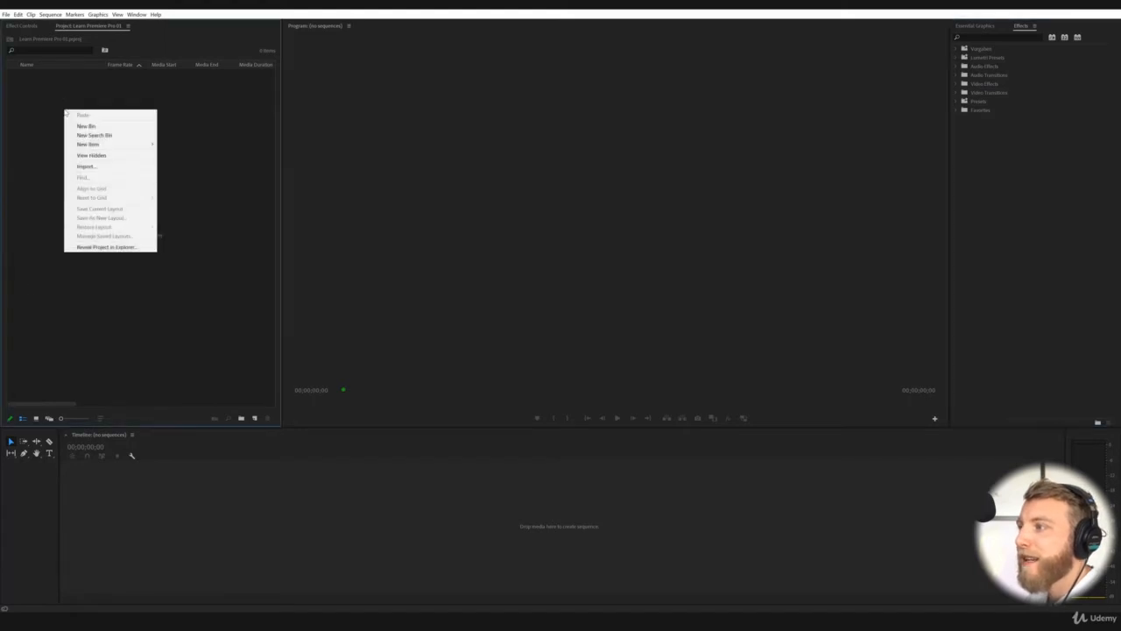
left_click(97, 167)
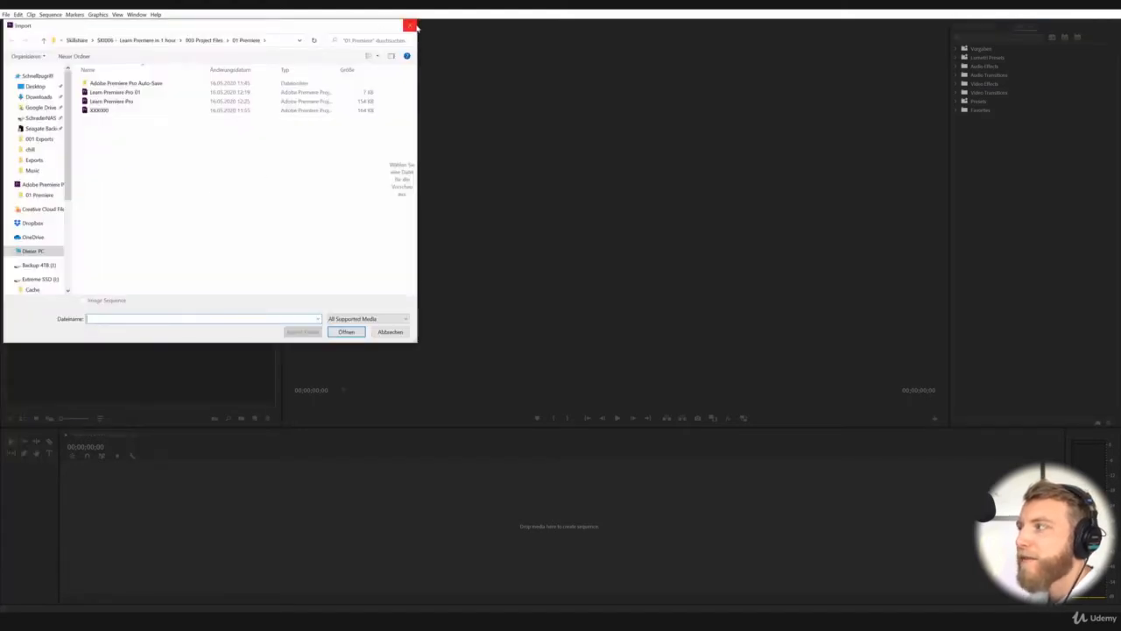
left_click(410, 25)
left_click(5, 14)
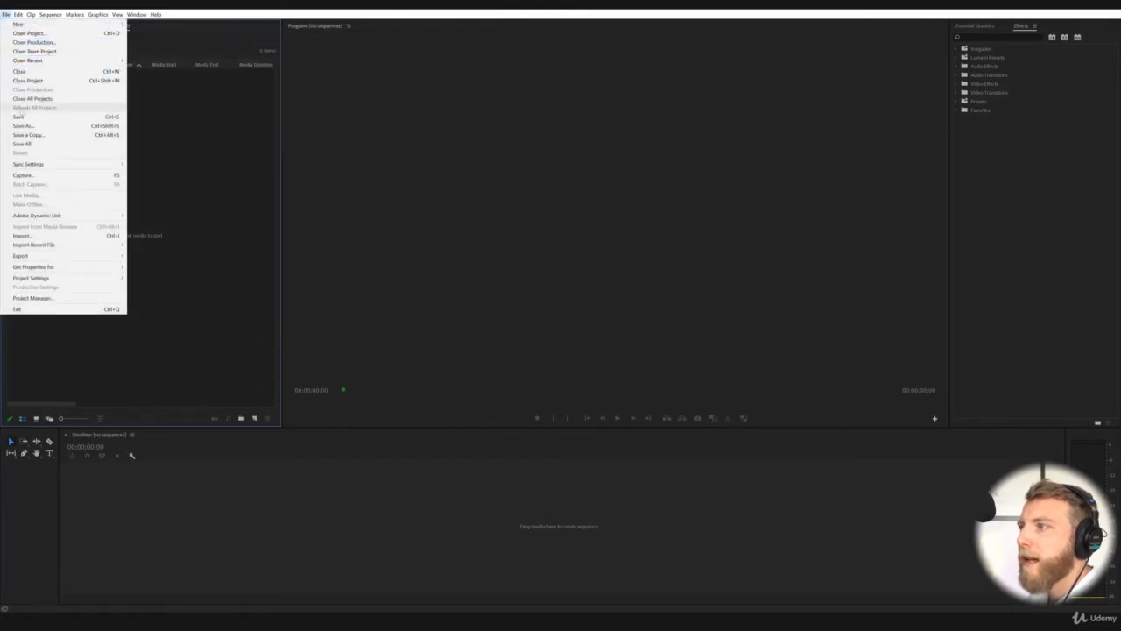
left_click(22, 235)
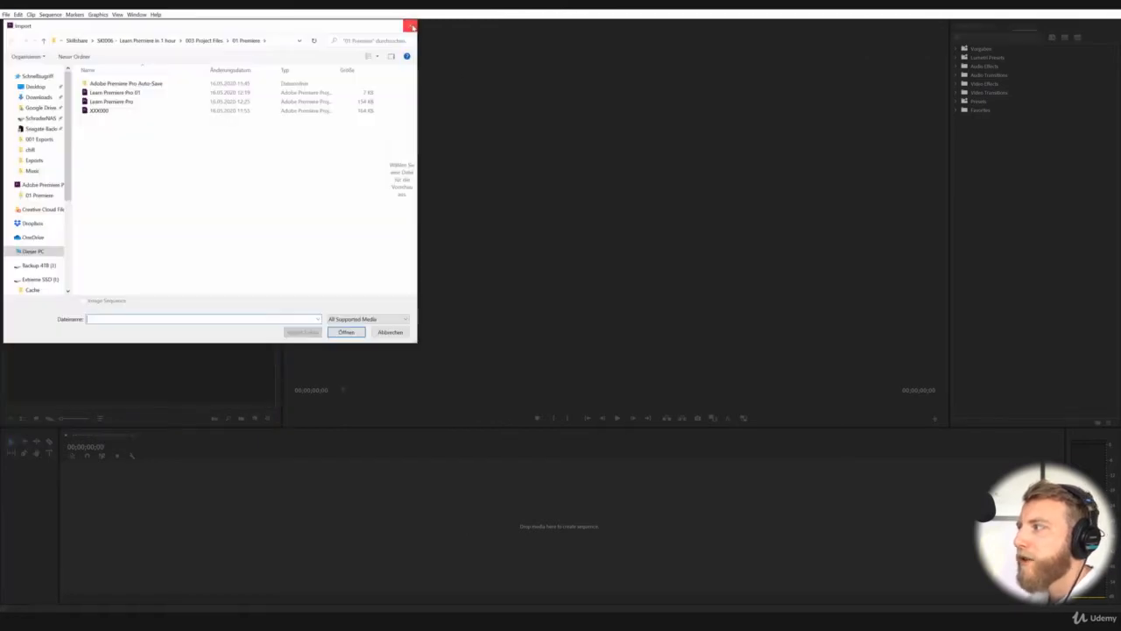
left_click(410, 25)
Show the Media Browser panel in the workspace.
left_click(136, 14)
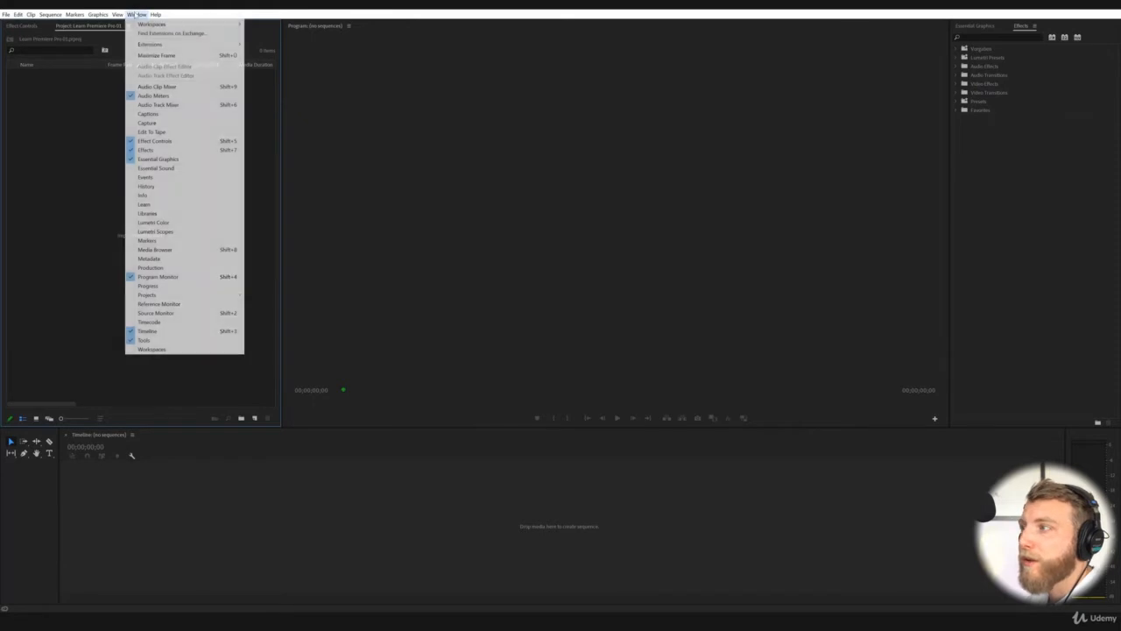
left_click(177, 251)
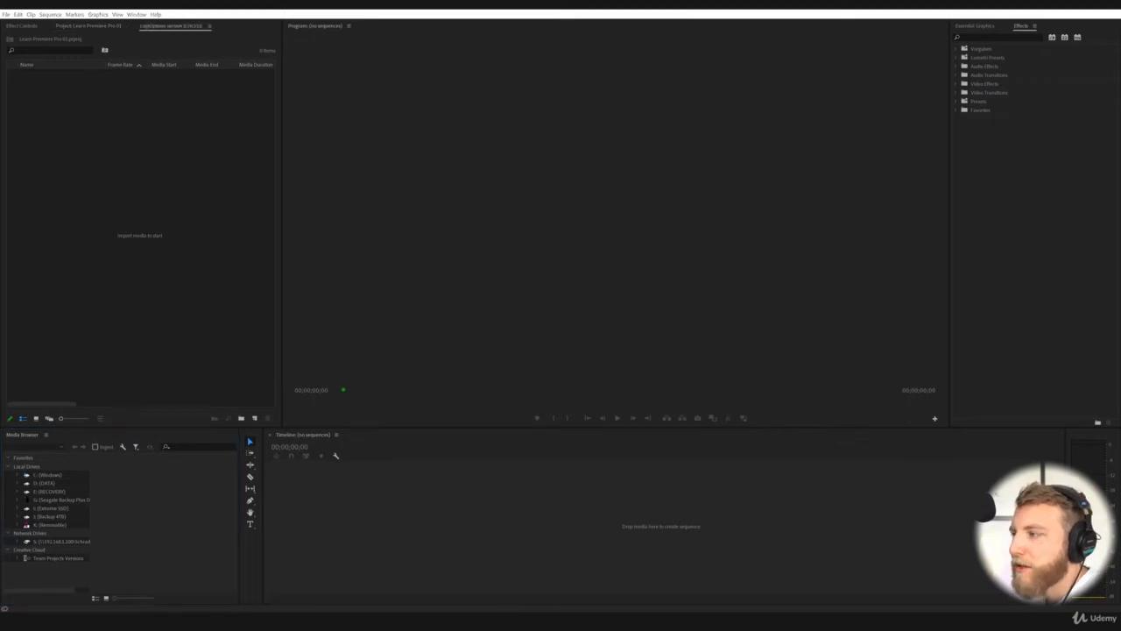
In File Explorer, open 01 Video and its 04 Example Clips subfolder, and import its three footage folders into the Premiere Pro project.
key("super+e")
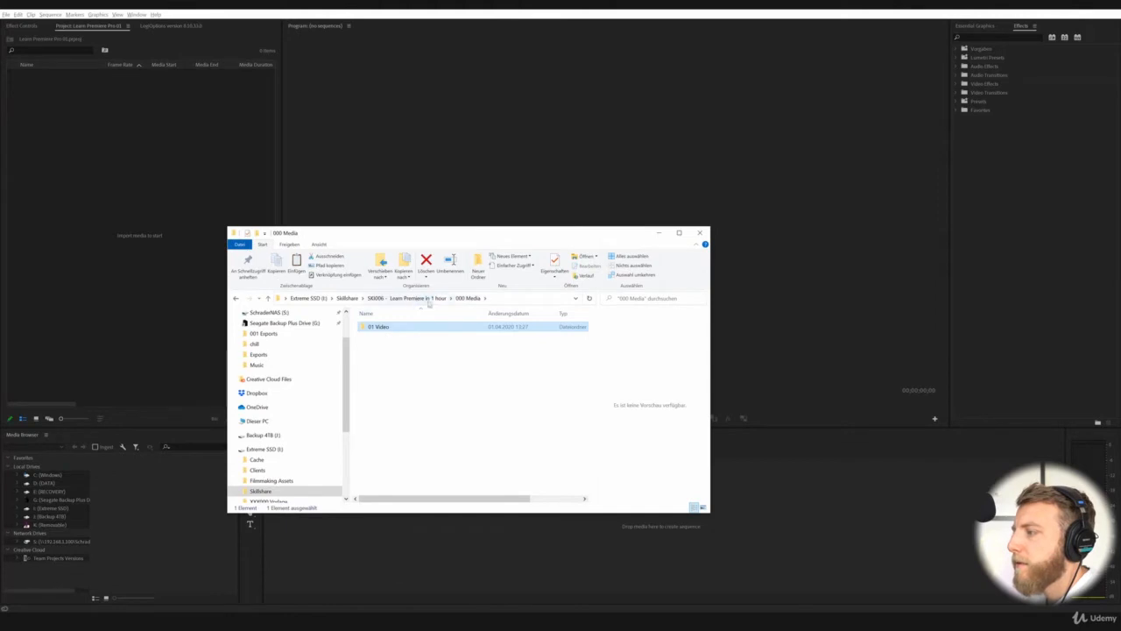
double_click(384, 327)
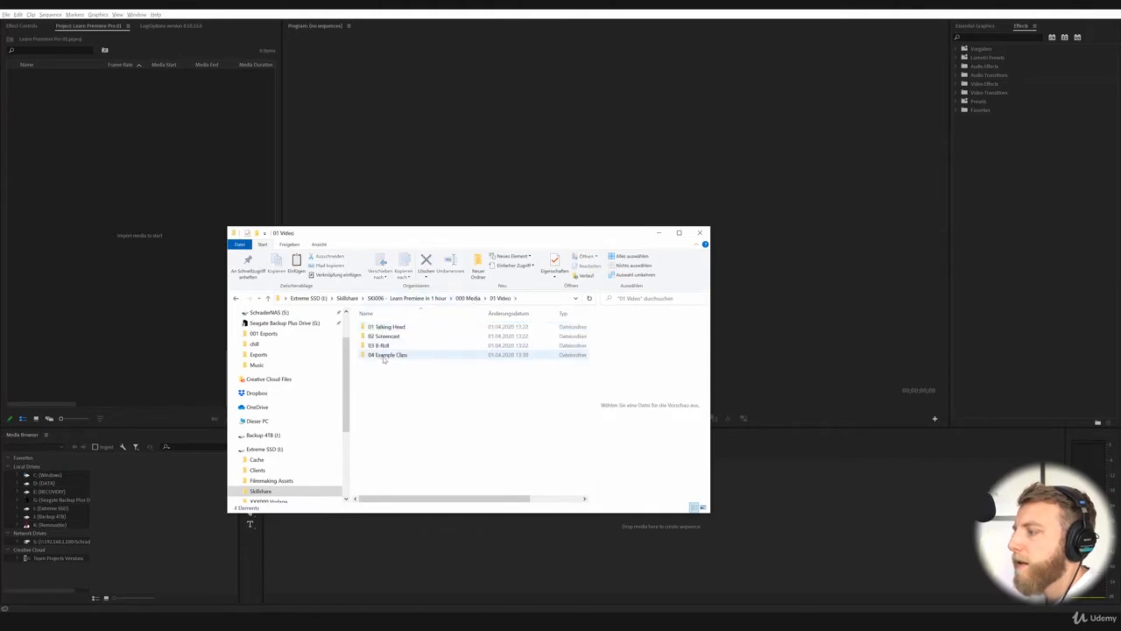
double_click(382, 353)
left_click_drag(367, 379, 114, 259)
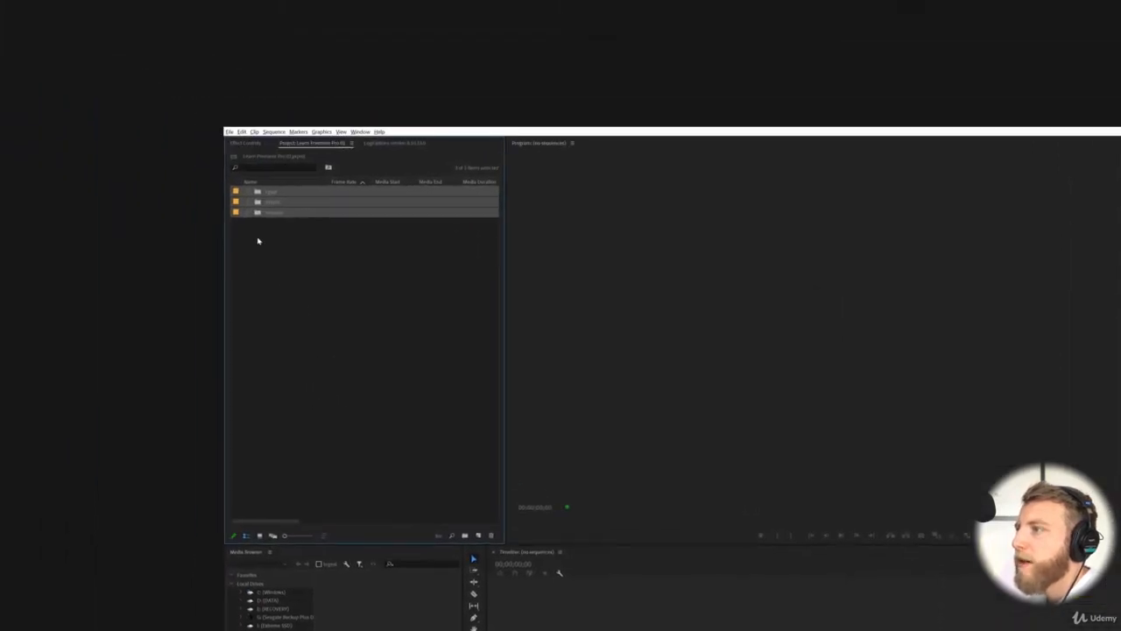
Examine the clips inside the three imported footage bins, and collapse the bins again.
left_click(248, 213)
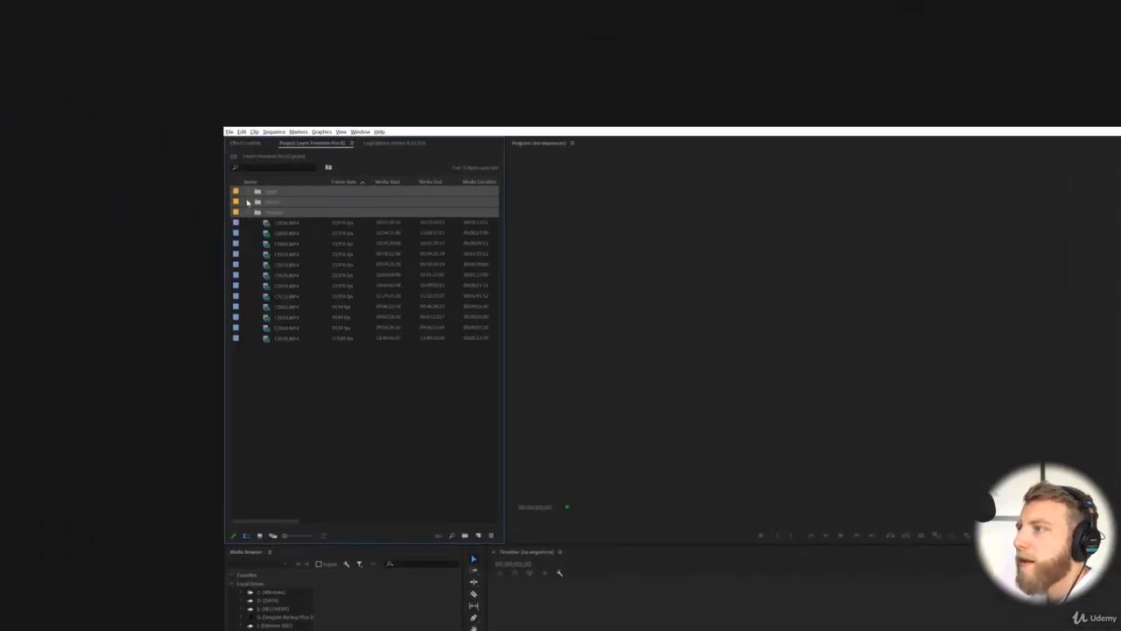
left_click(249, 261)
left_click(249, 203)
left_click(249, 191)
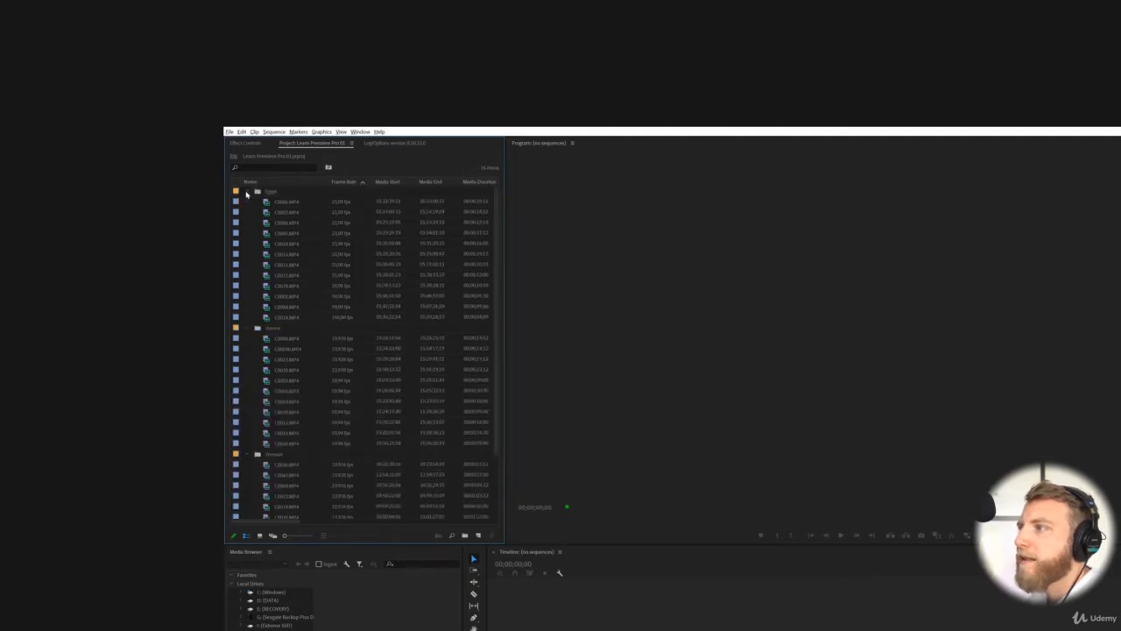
left_click(249, 190)
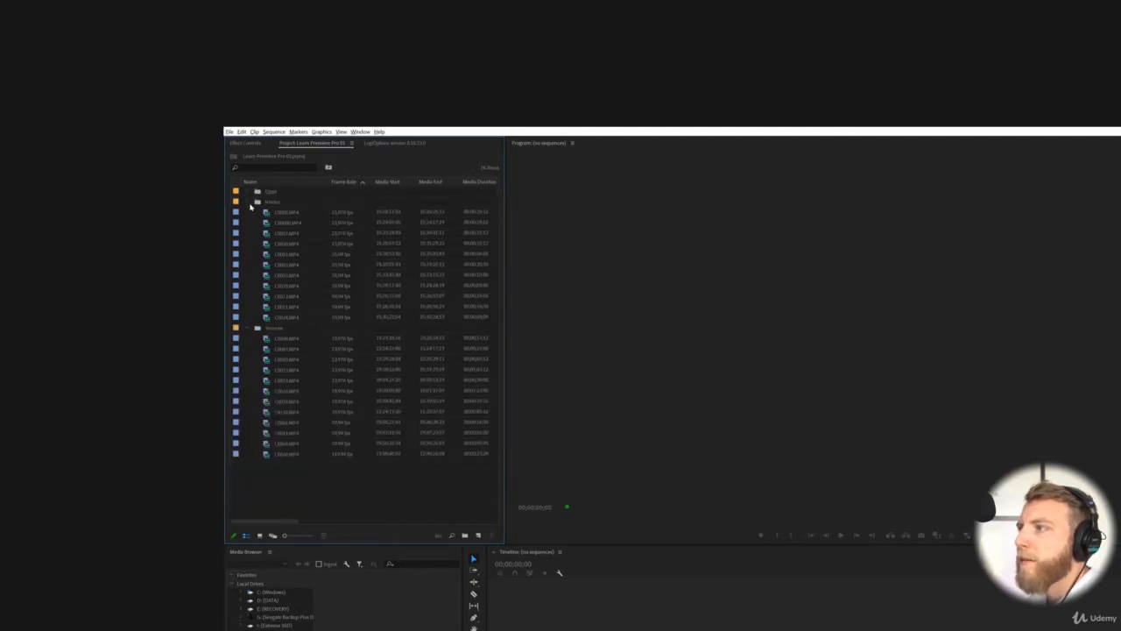
left_click(249, 201)
left_click(249, 212)
Create a new bin named Media in the project.
right_click(287, 237)
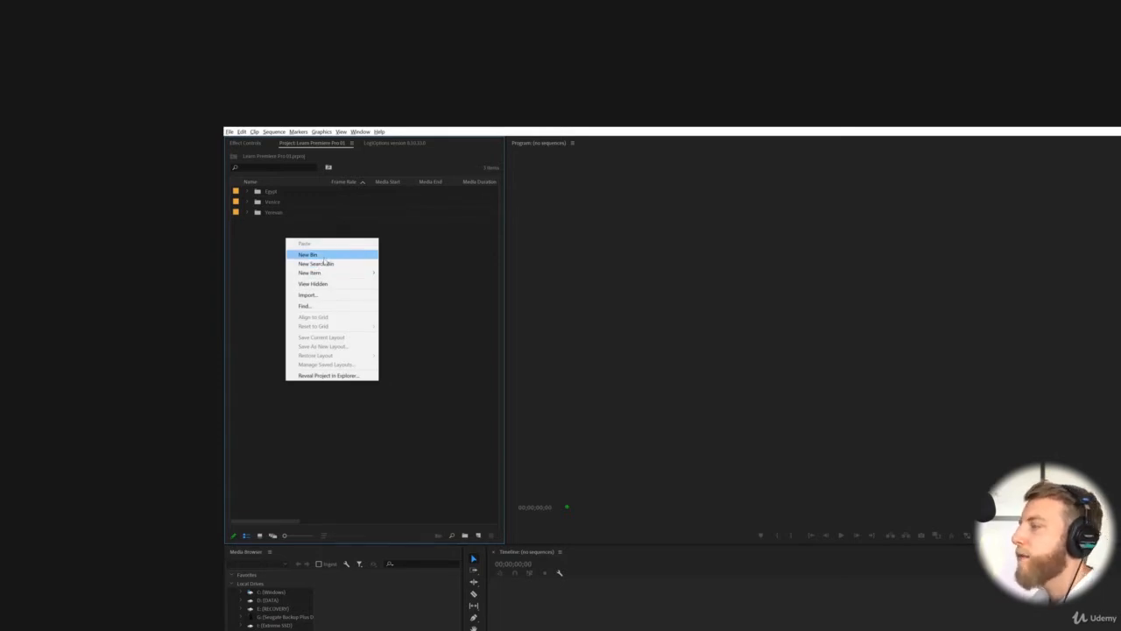
left_click(324, 258)
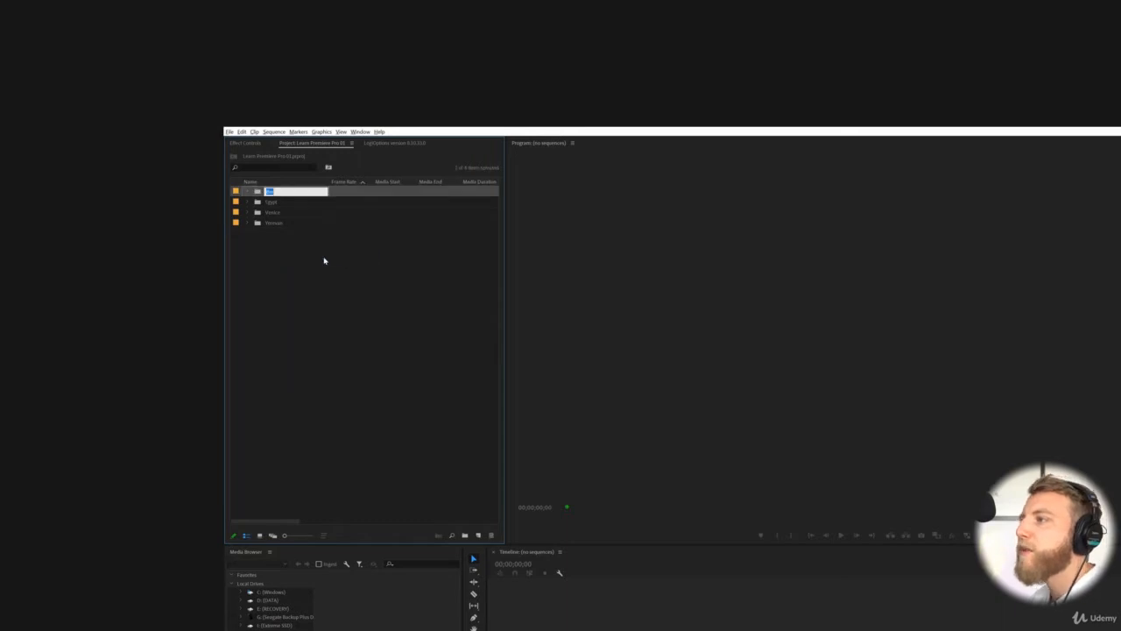
type("Mex")
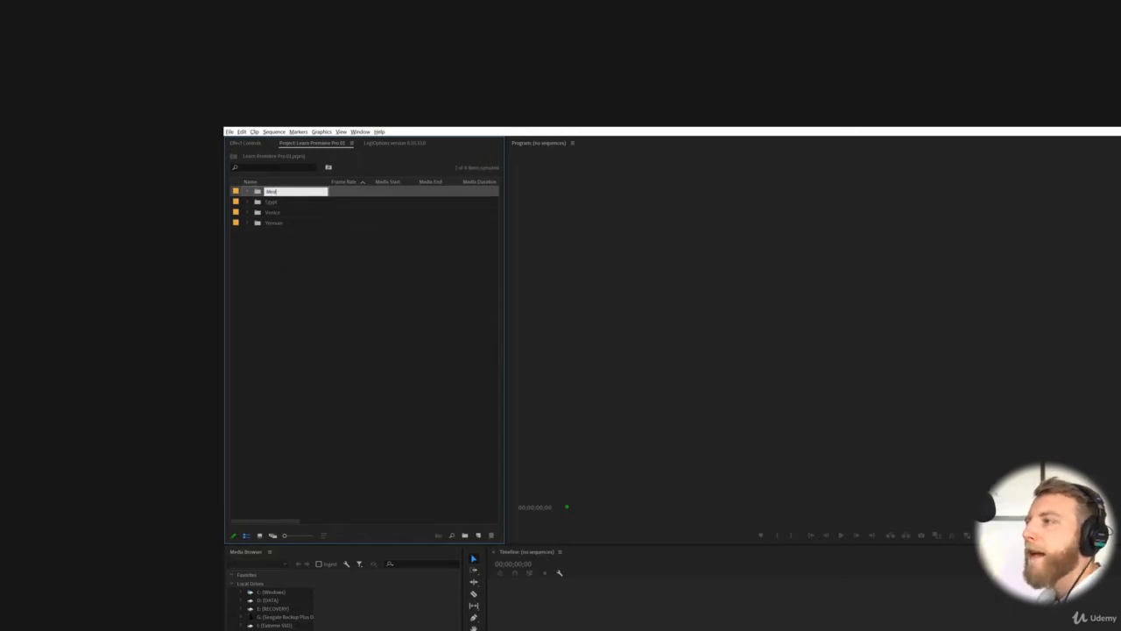
type("ico")
left_click_drag(308, 251, 270, 206)
left_click(283, 251)
Create a new bin named Video in the project.
right_click(283, 250)
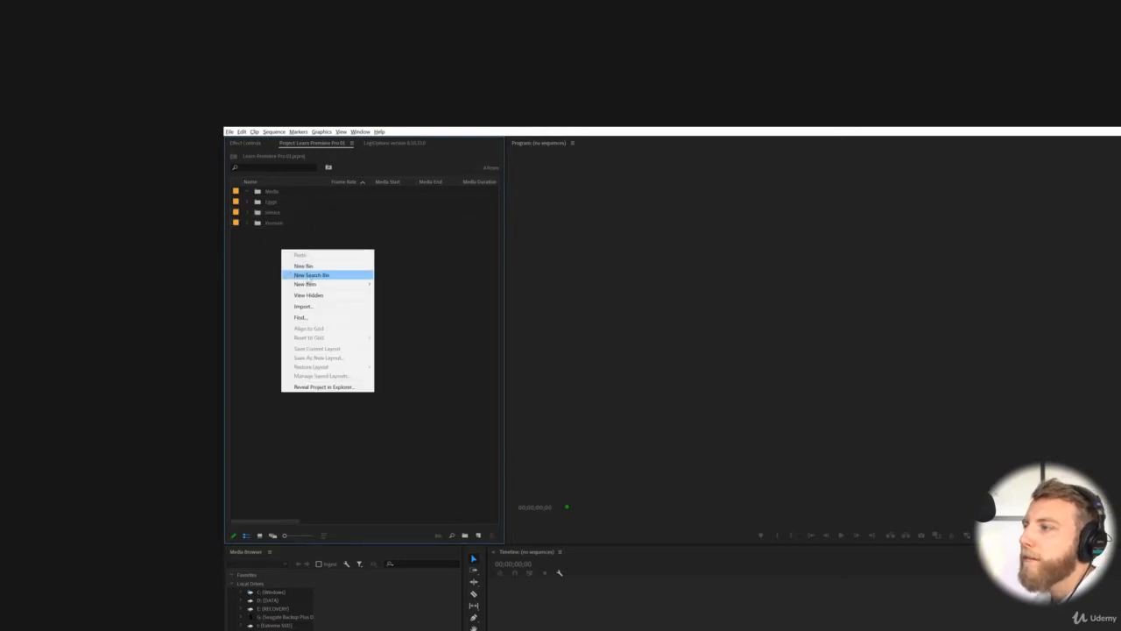
left_click(346, 265)
type("Video")
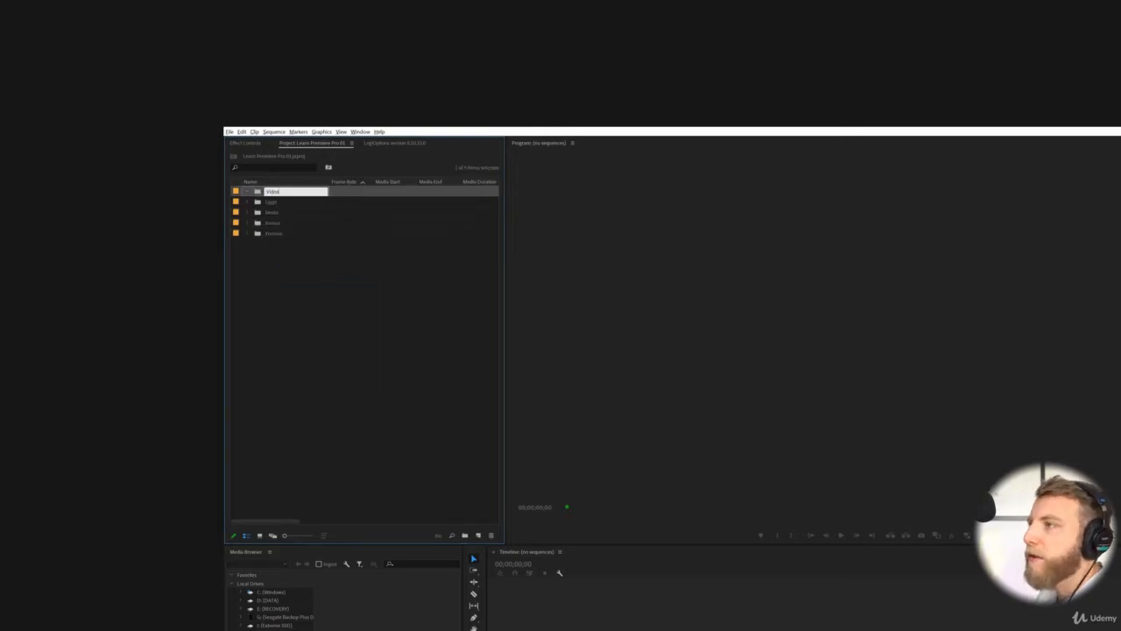
key("Return")
Move the three footage bins into the Video bin, nest Video inside the Media bin, and collapse Media.
left_click(288, 244)
mouse_move(288, 244)
left_mouse_down()
mouse_move(269, 194)
mouse_move(273, 233)
left_mouse_up()
left_click(271, 203, "ctrl")
left_click(258, 202)
left_click(248, 192)
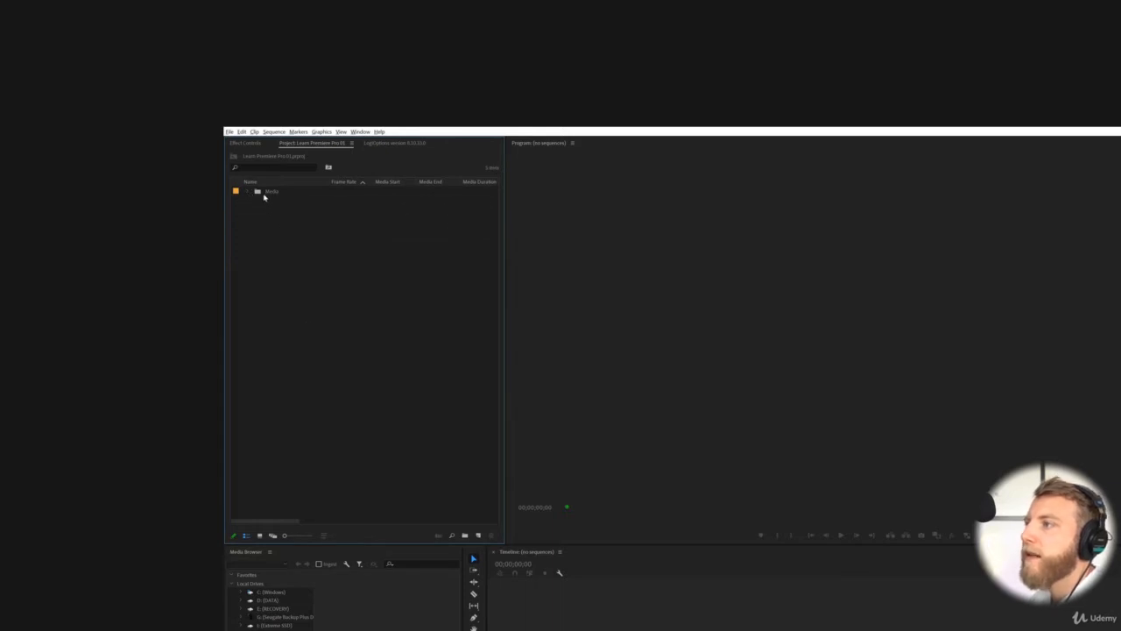
Create a new top-level bin named Sequences beside the Media bin.
right_click(252, 214)
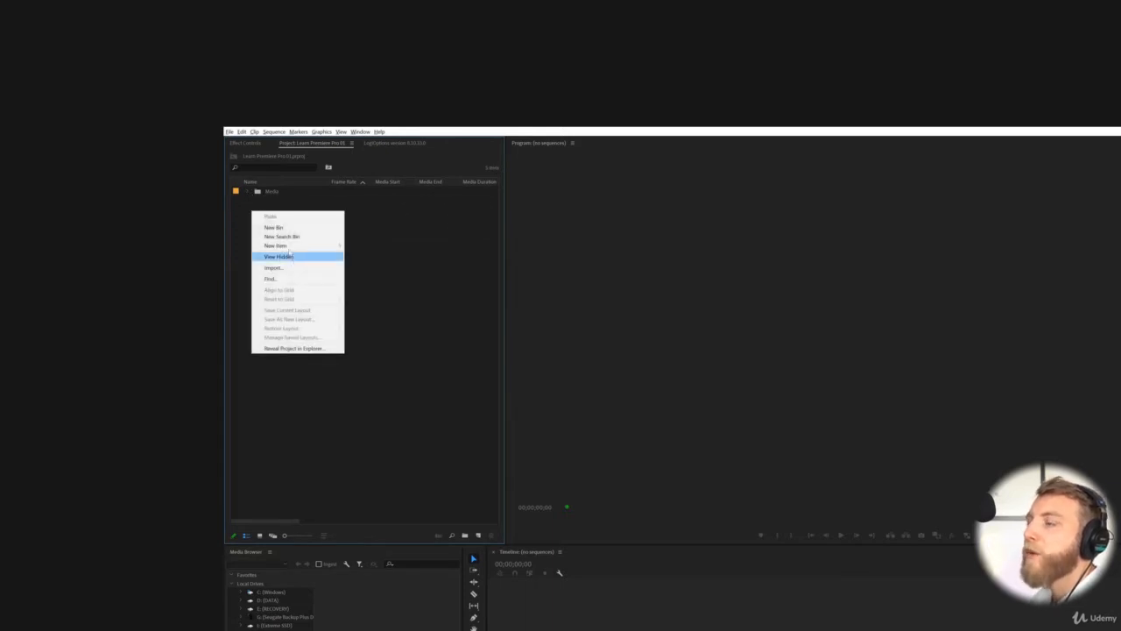
left_click(288, 227)
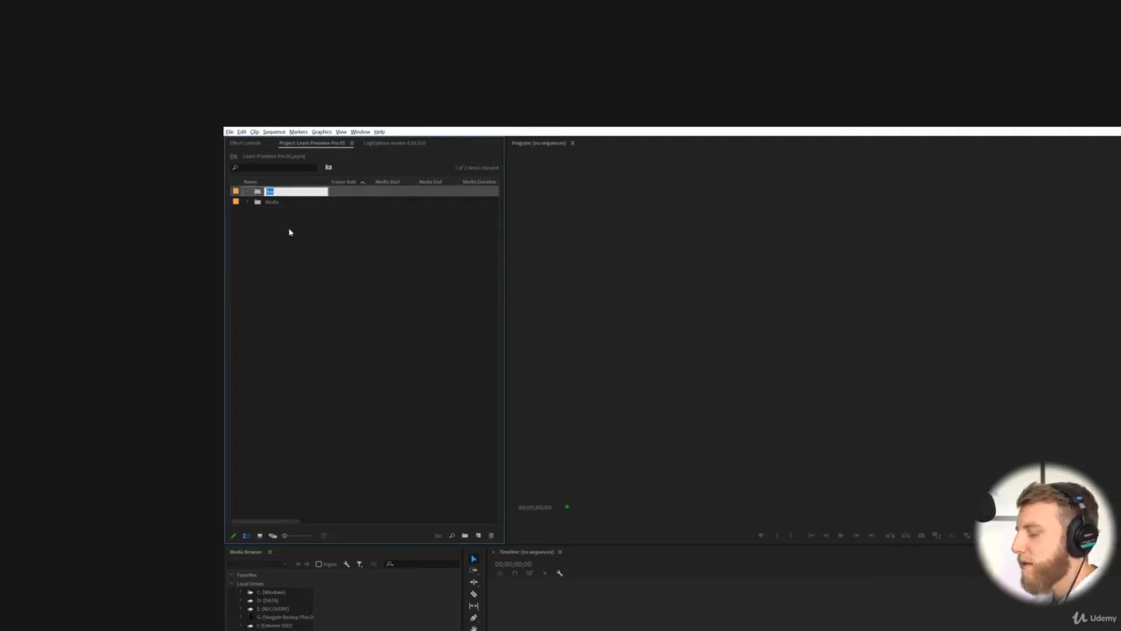
type("B")
type("equences")
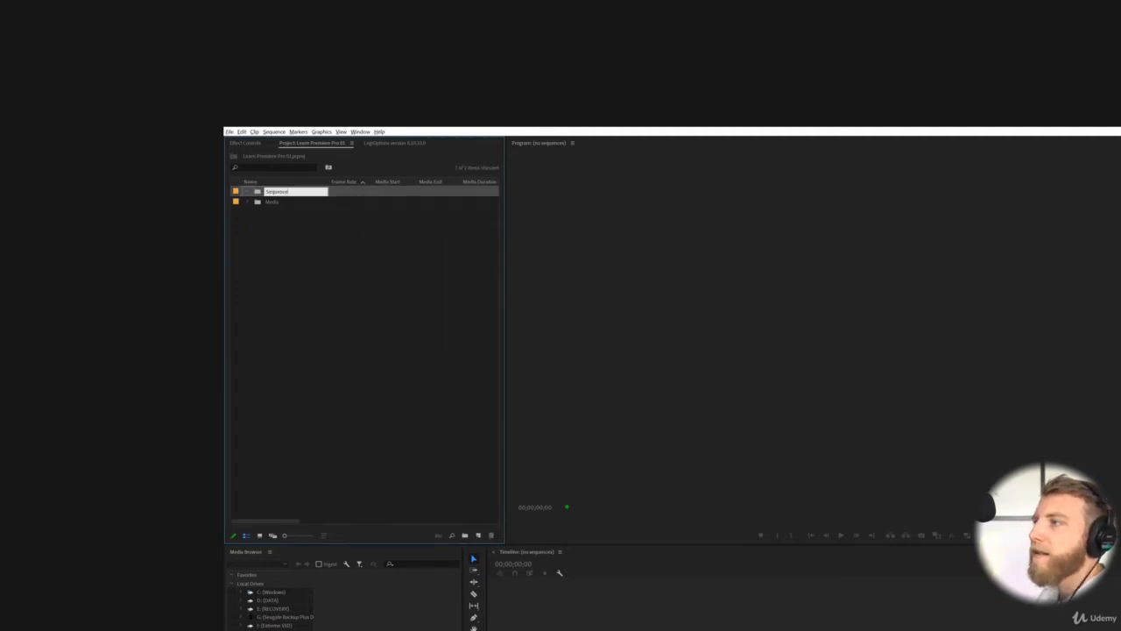
key("Return")
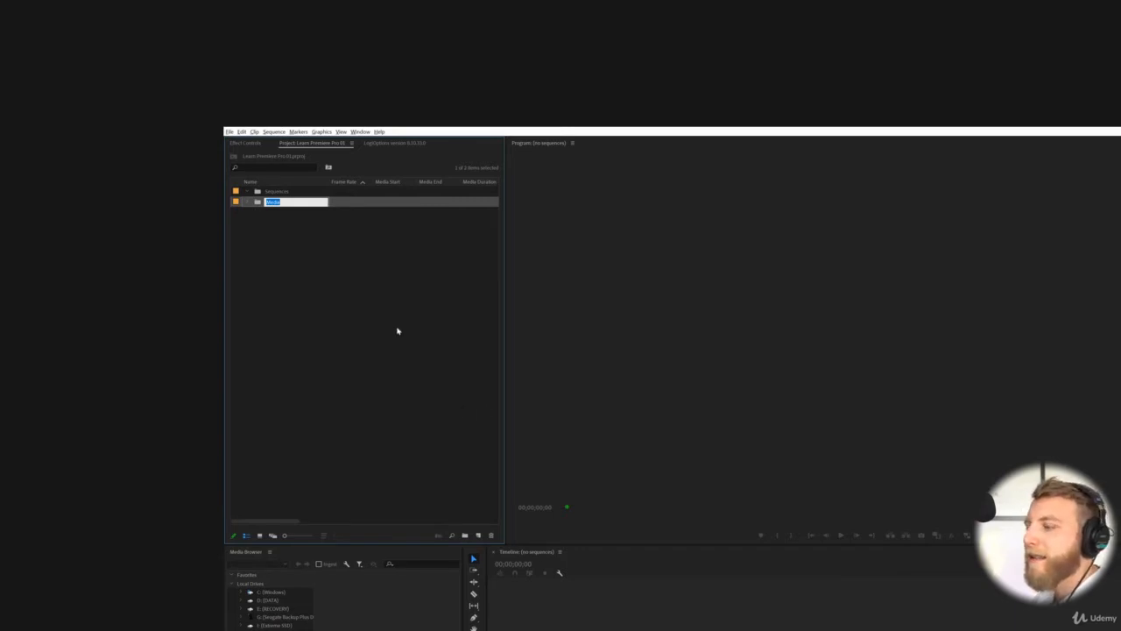
left_click(390, 373)
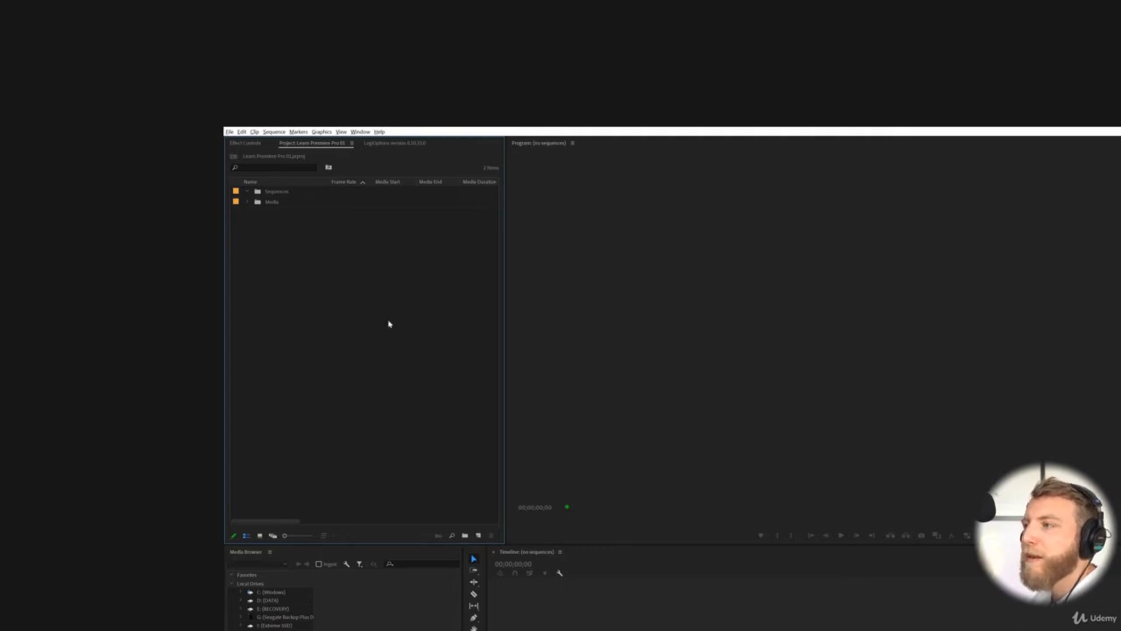
Start creating a new sequence item in the project.
right_click(275, 261)
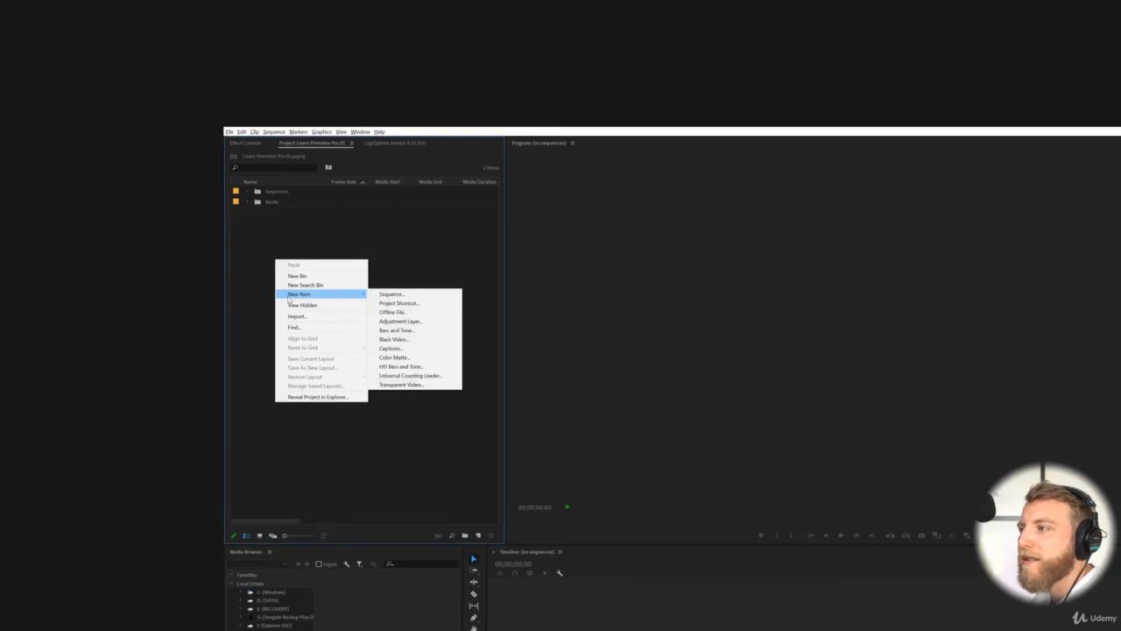
left_click(293, 250)
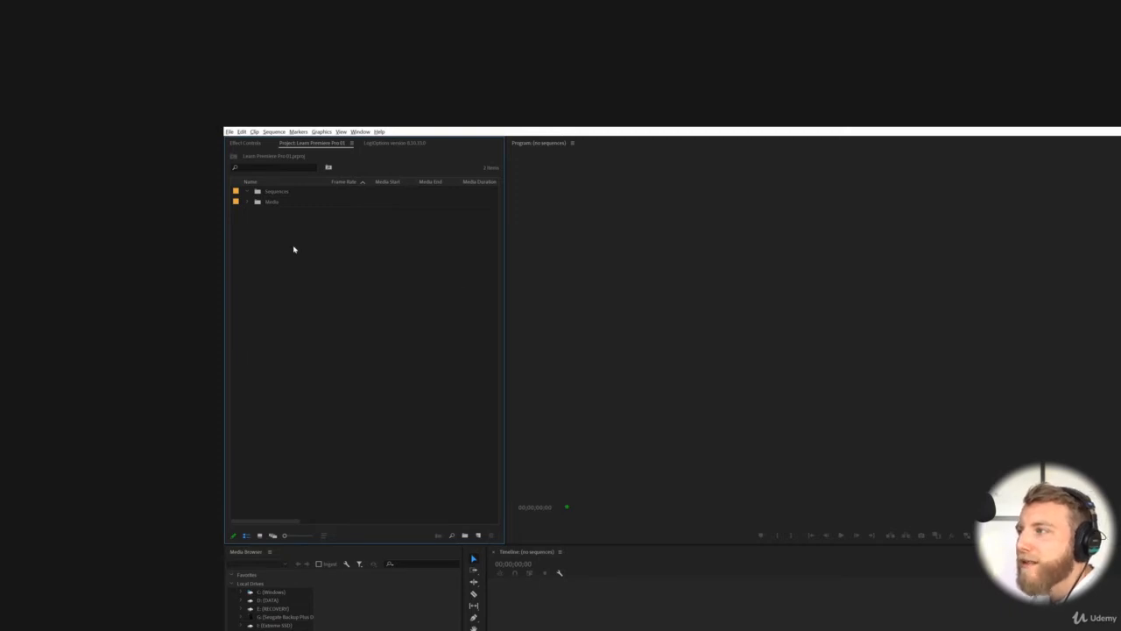
right_click(272, 251)
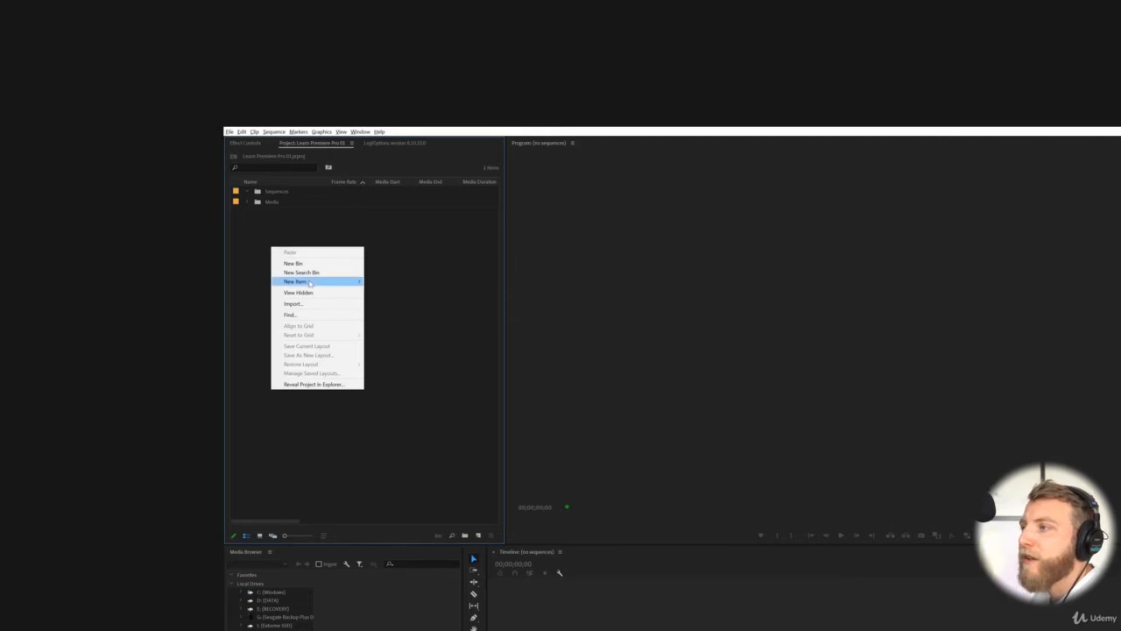
mouse_move(316, 281)
left_click(389, 282)
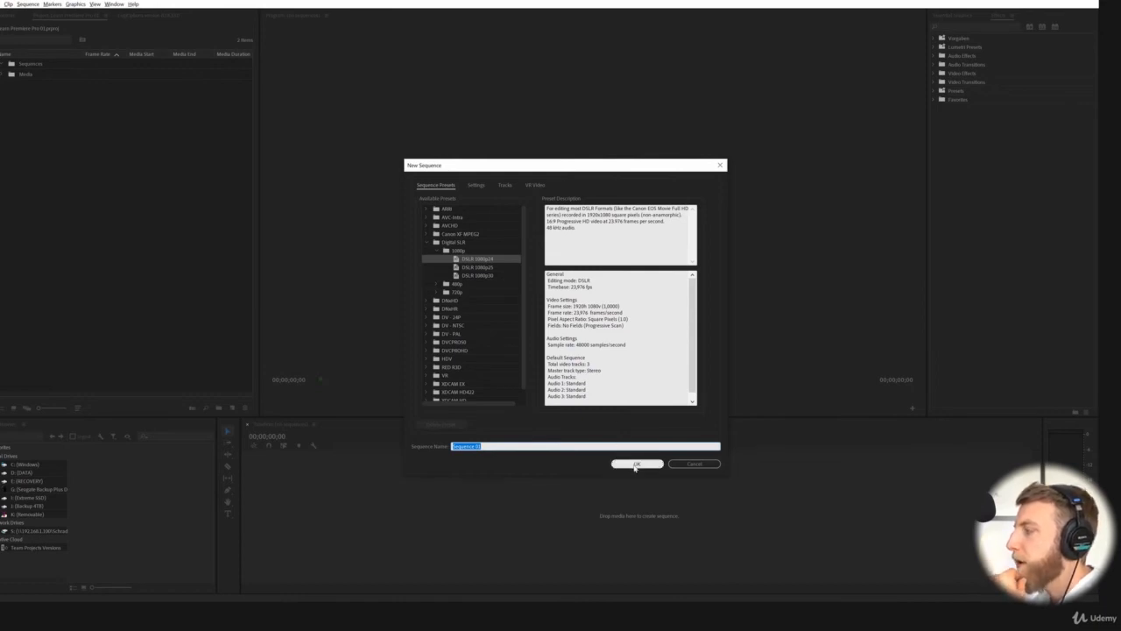
Examine the new sequence's general settings, tracks and VR video options, and the list of available presets.
left_click(473, 186)
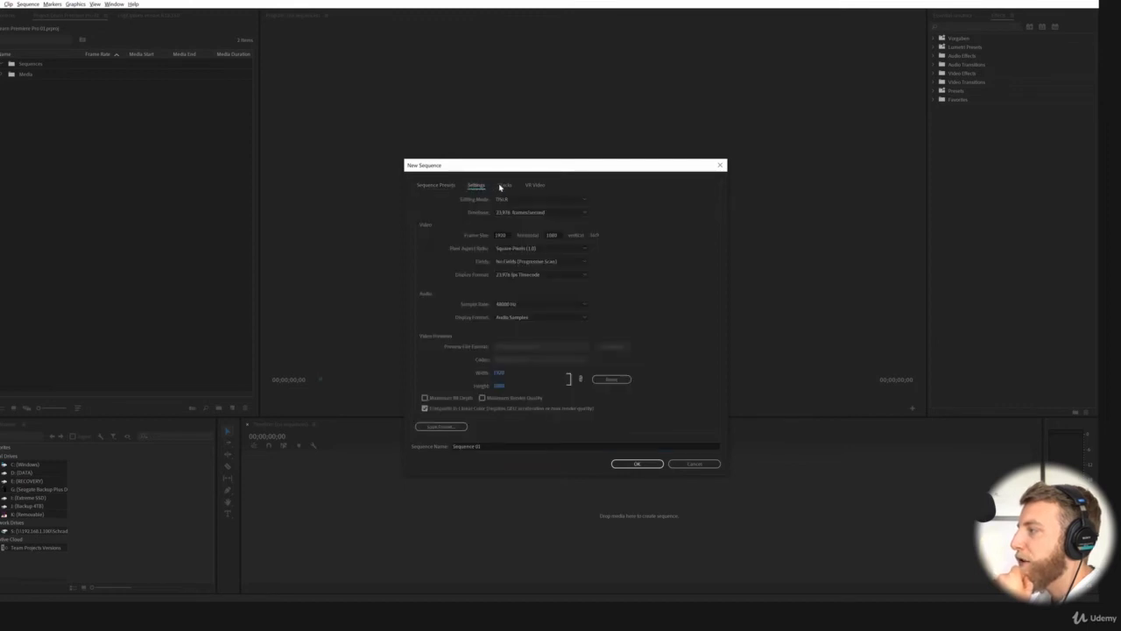
left_click(502, 185)
left_click(534, 187)
left_click(435, 185)
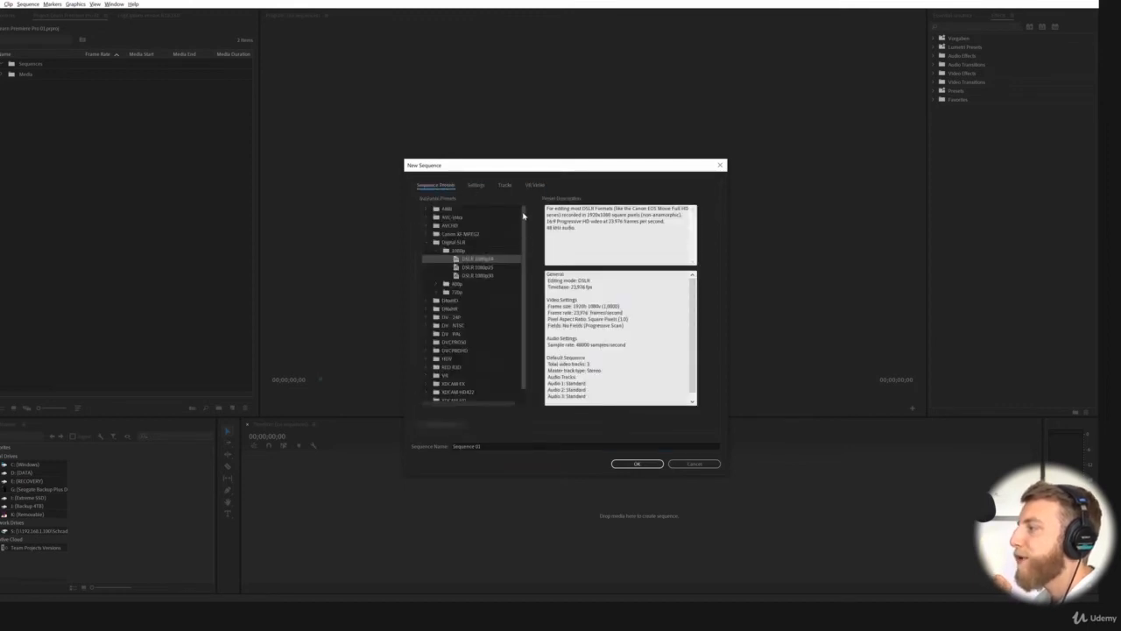
scroll(456, 261, "down", 1)
scroll(457, 261, "up", 1)
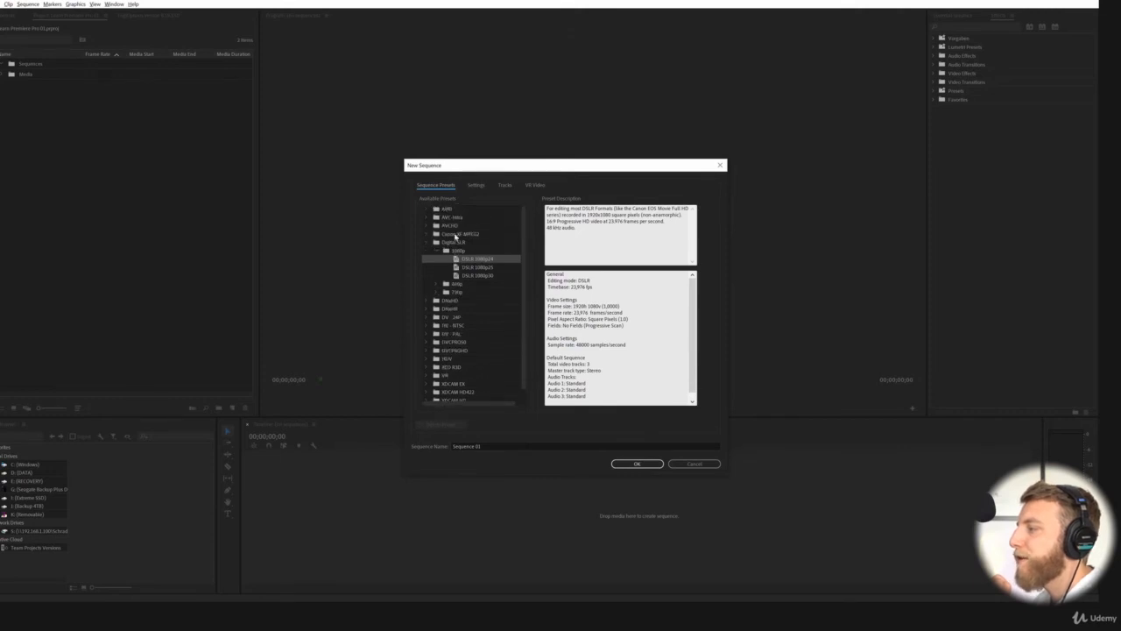
Set the new sequence's frame size to 3840 horizontal by 2160 vertical.
left_click(476, 186)
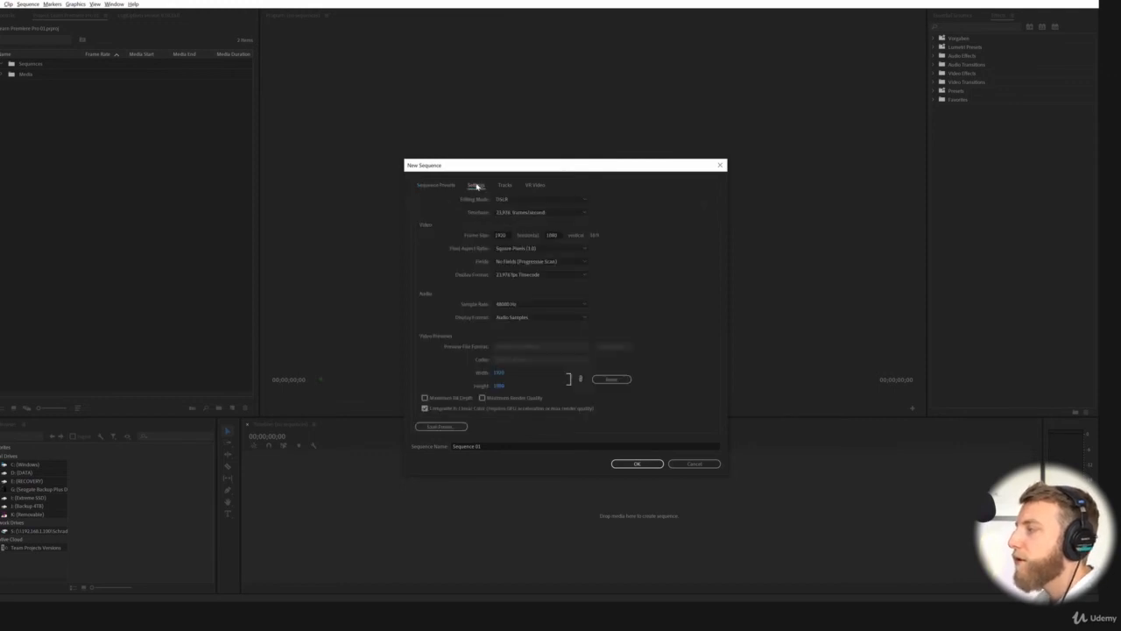
left_click(502, 235)
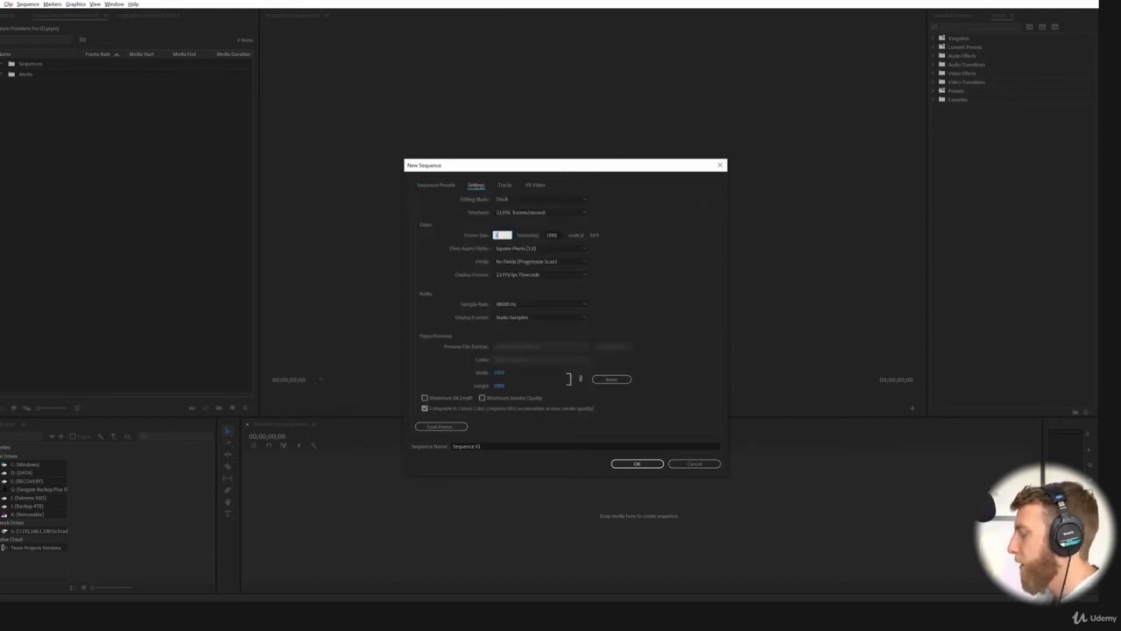
type("3840")
key("Tab")
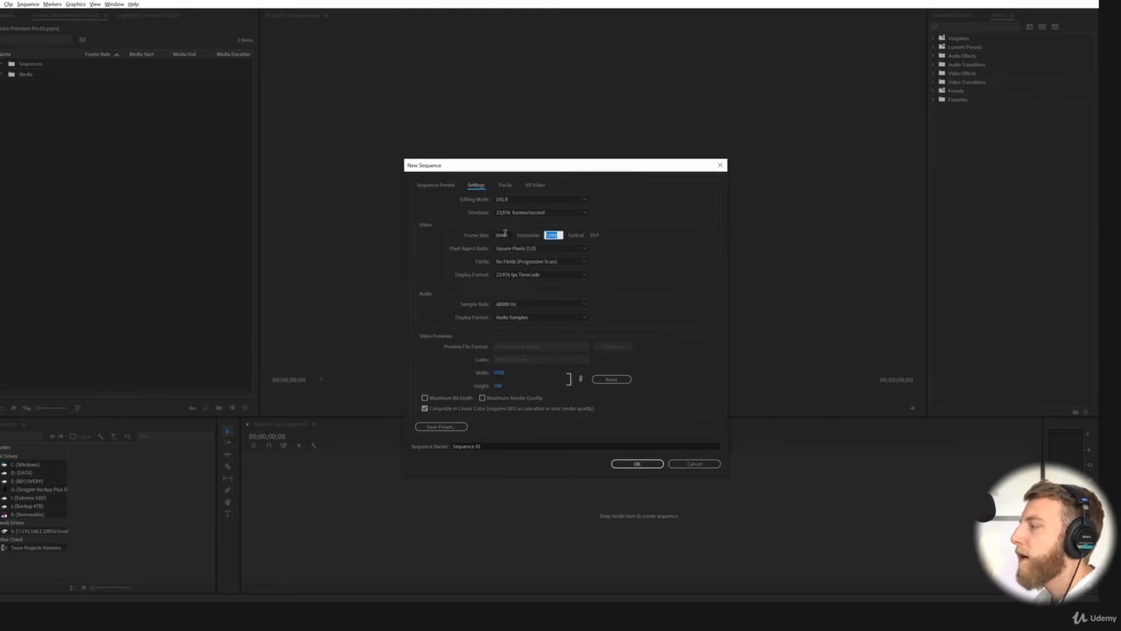
type("2160")
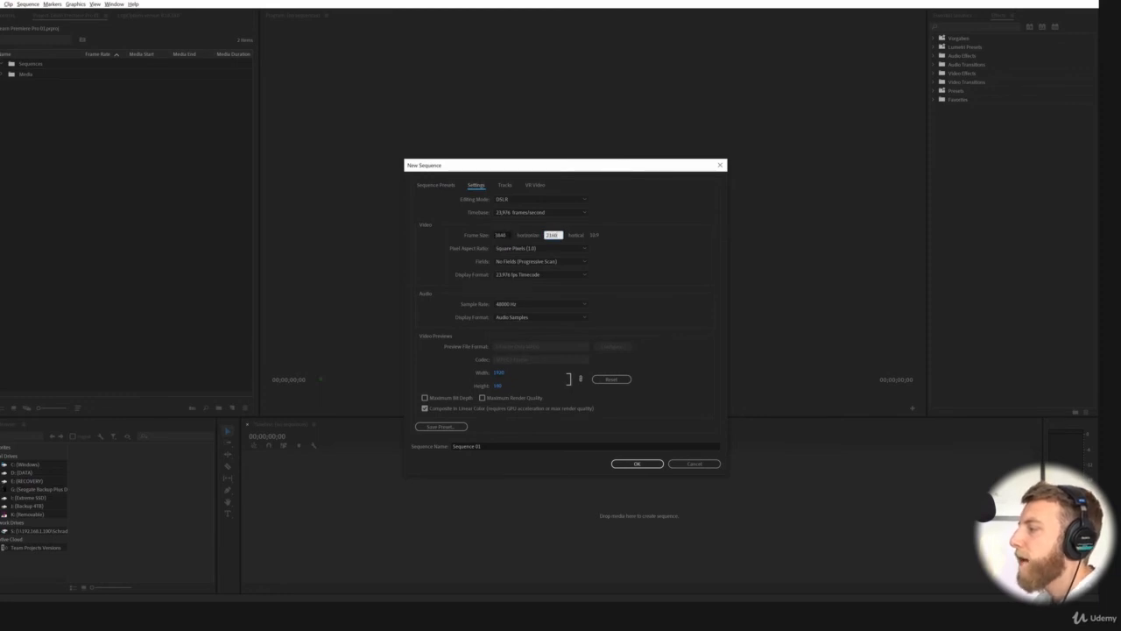
Set the frame size to 1920 horizontal by 1080 vertical and create the sequence.
left_click(500, 235)
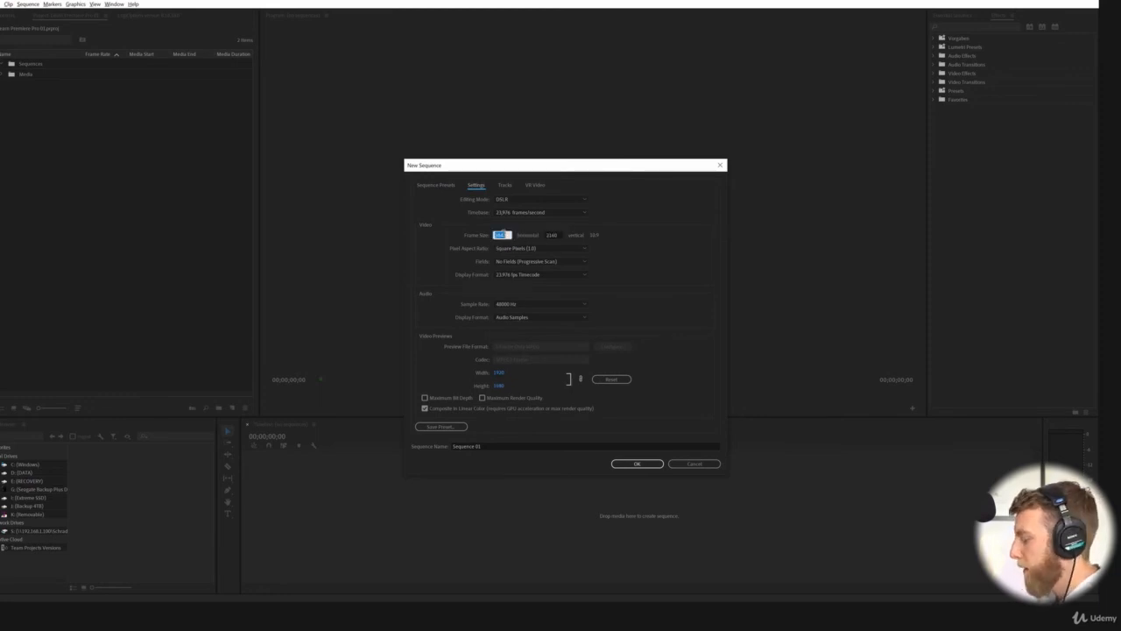
type("1920")
key("Tab")
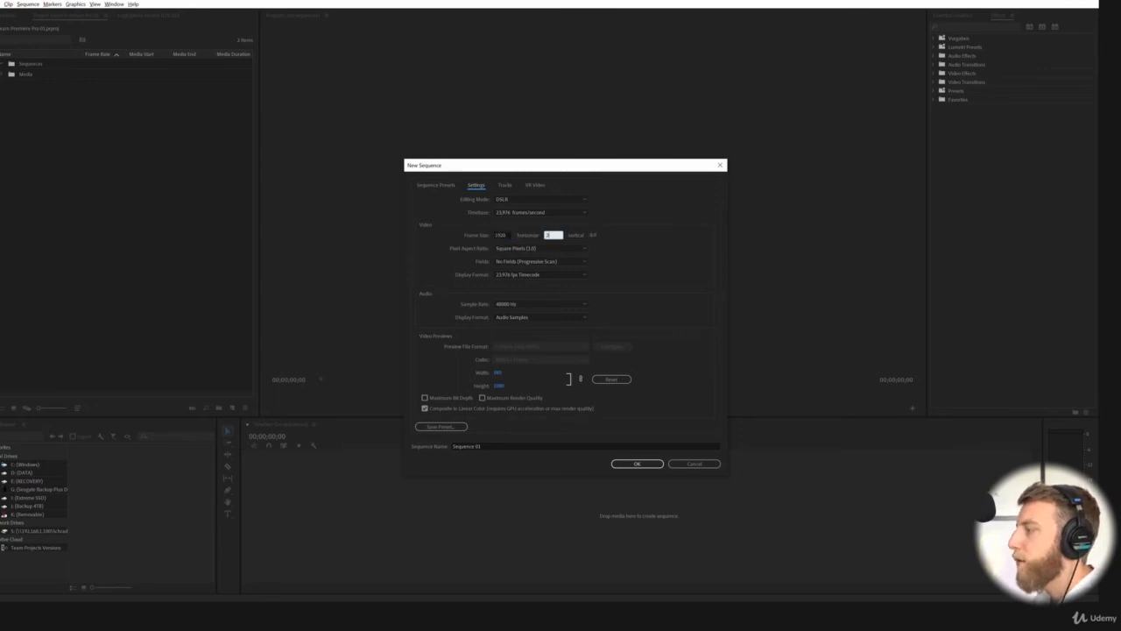
key("BackSpace")
key("BackSpace")
type("1")
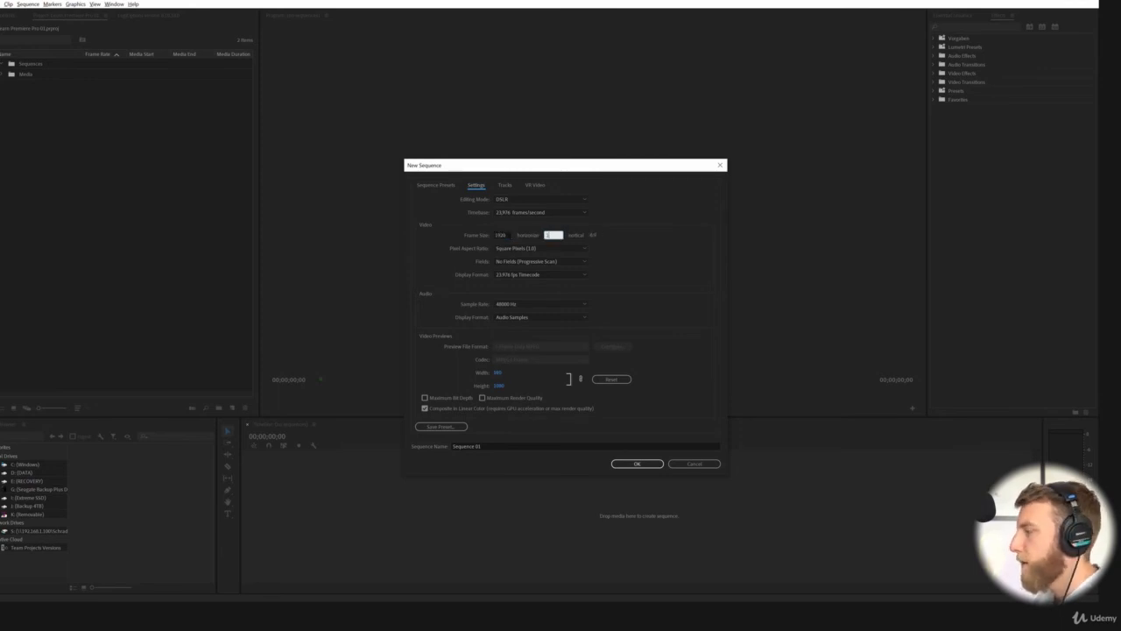
type("080")
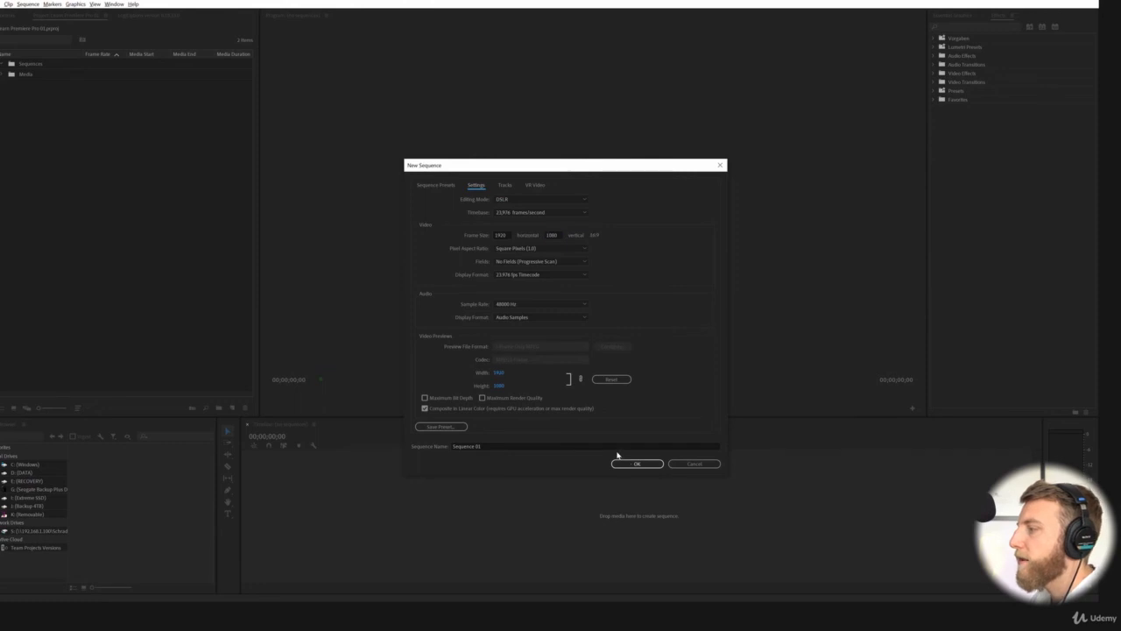
left_click(624, 463)
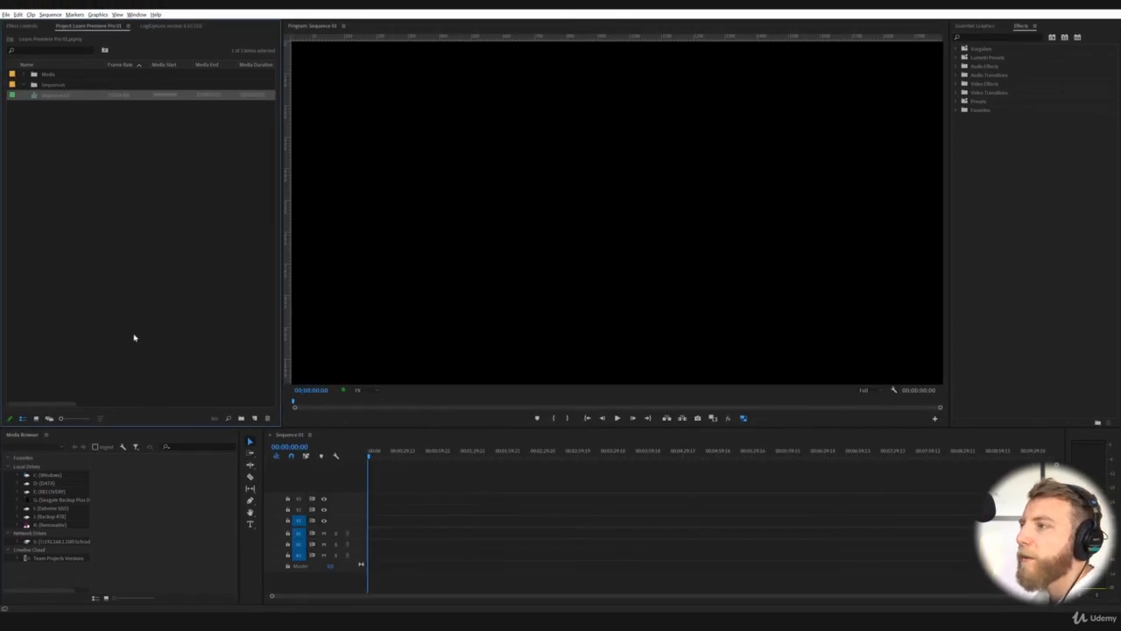
Rename the new sequence in the Sequences bin to My Travel Film 01.
left_click(53, 95)
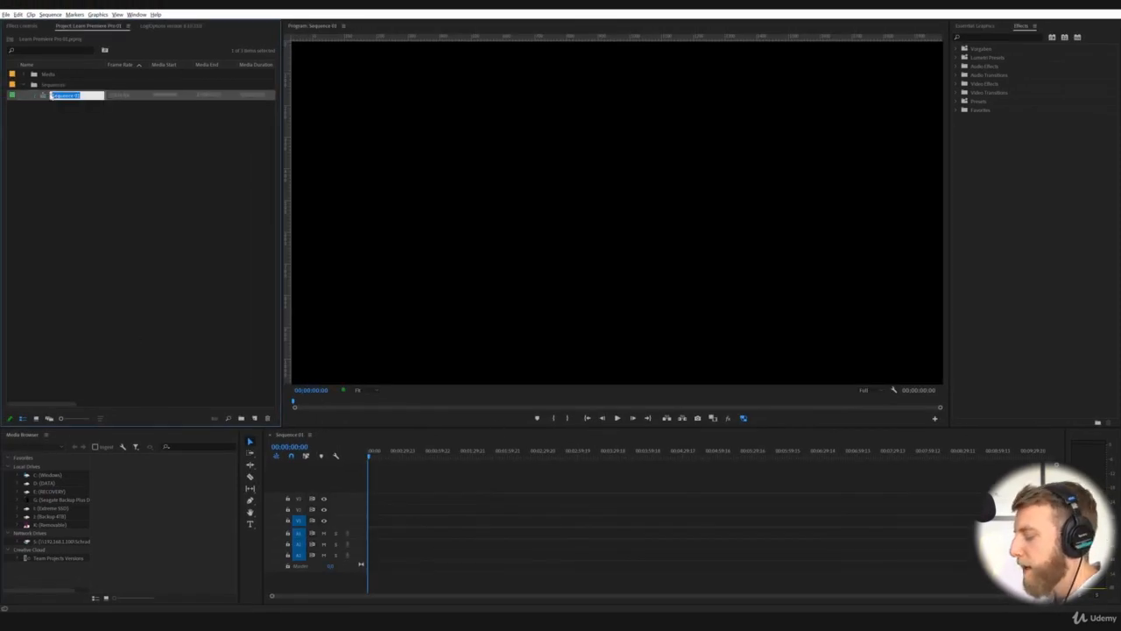
type("M")
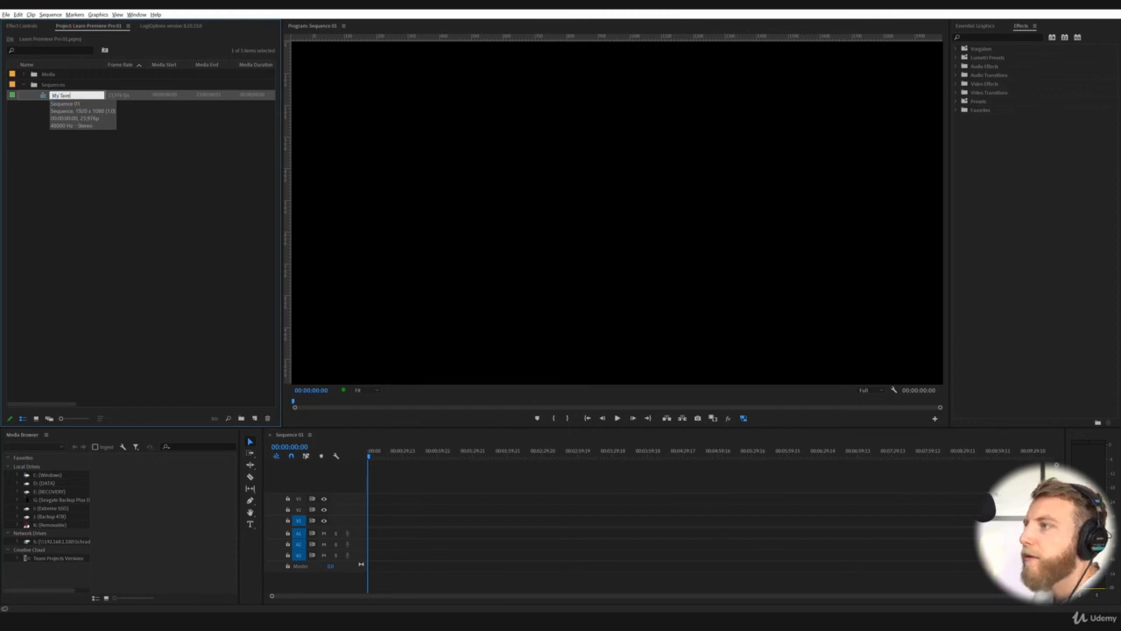
type("y Travel")
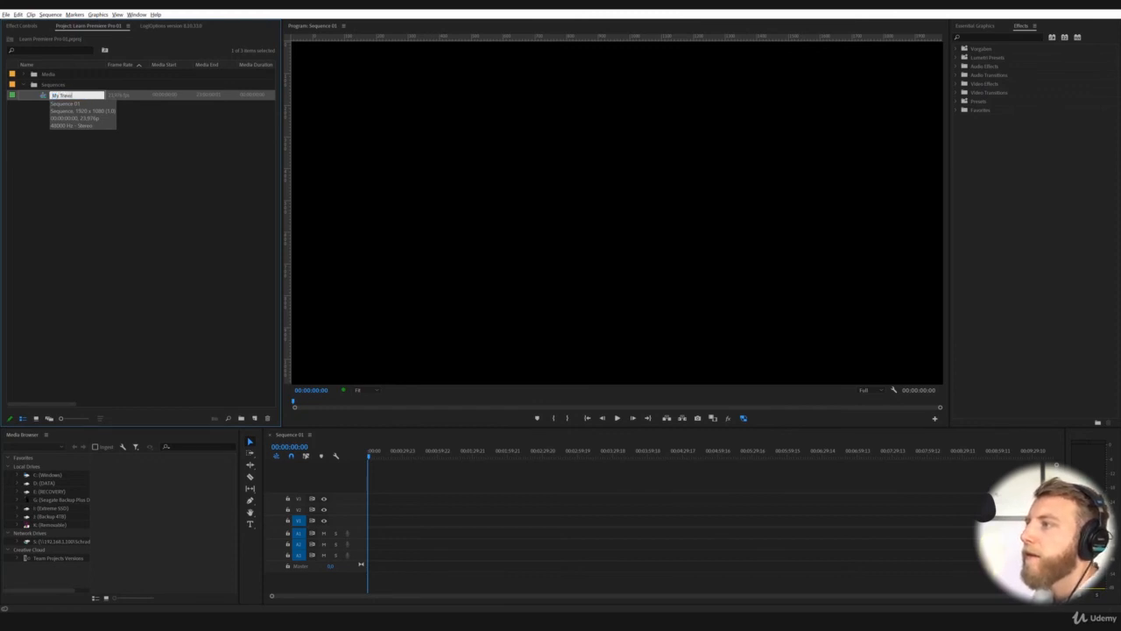
type(" Fllm 01")
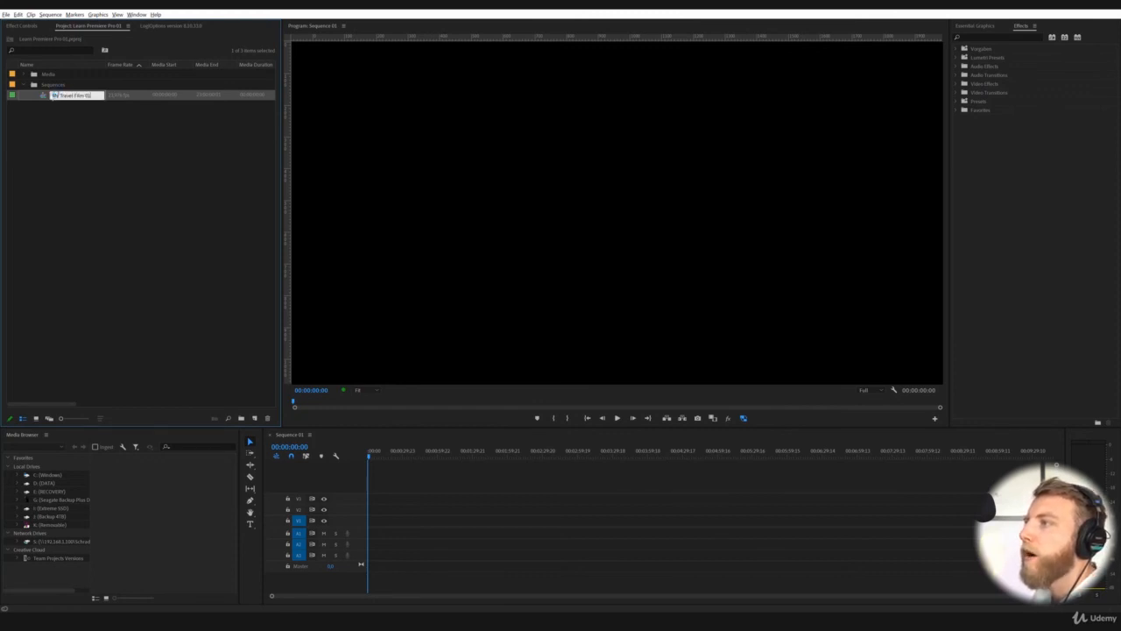
key("Return")
left_click(51, 97)
left_click(56, 146)
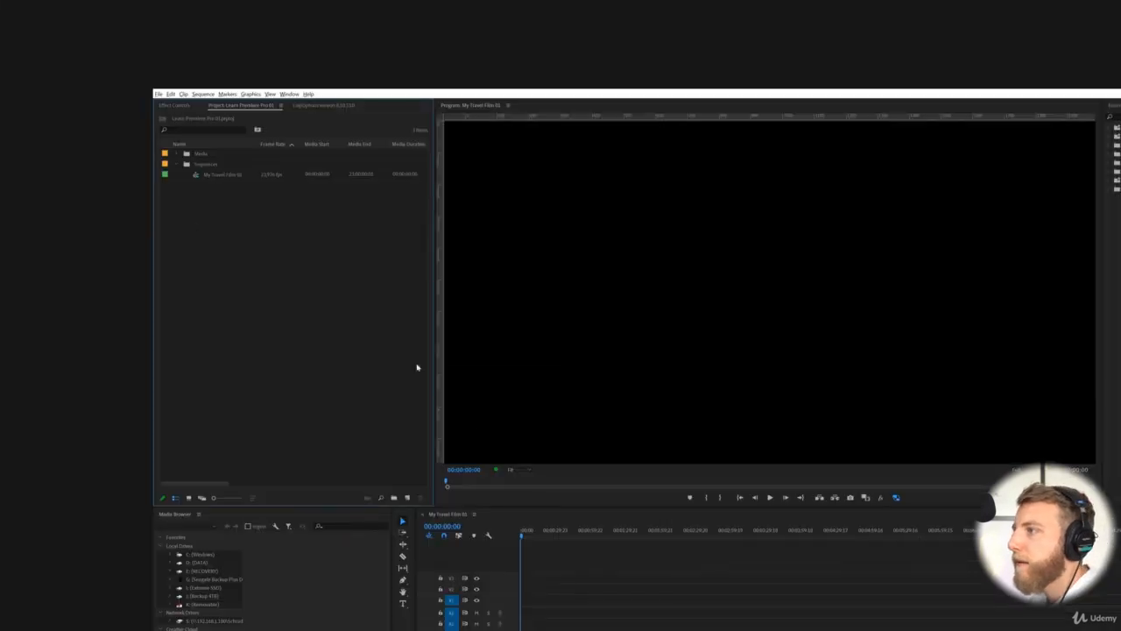
Create a new top-level bin named Audio alongside the Media and Sequences bins.
right_click(186, 200)
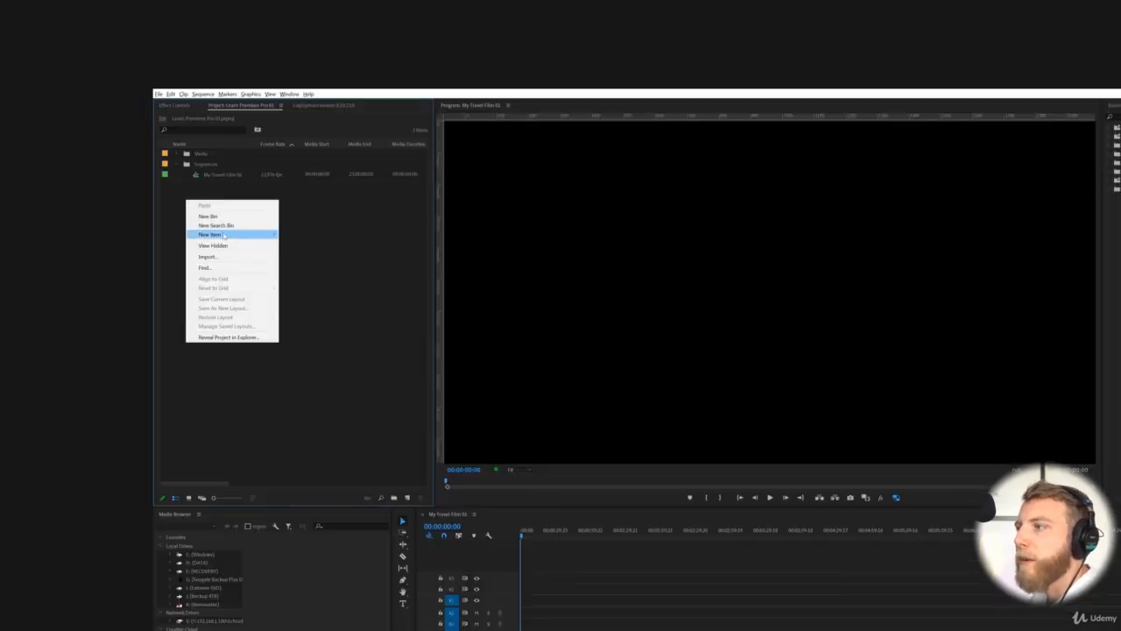
mouse_move(224, 236)
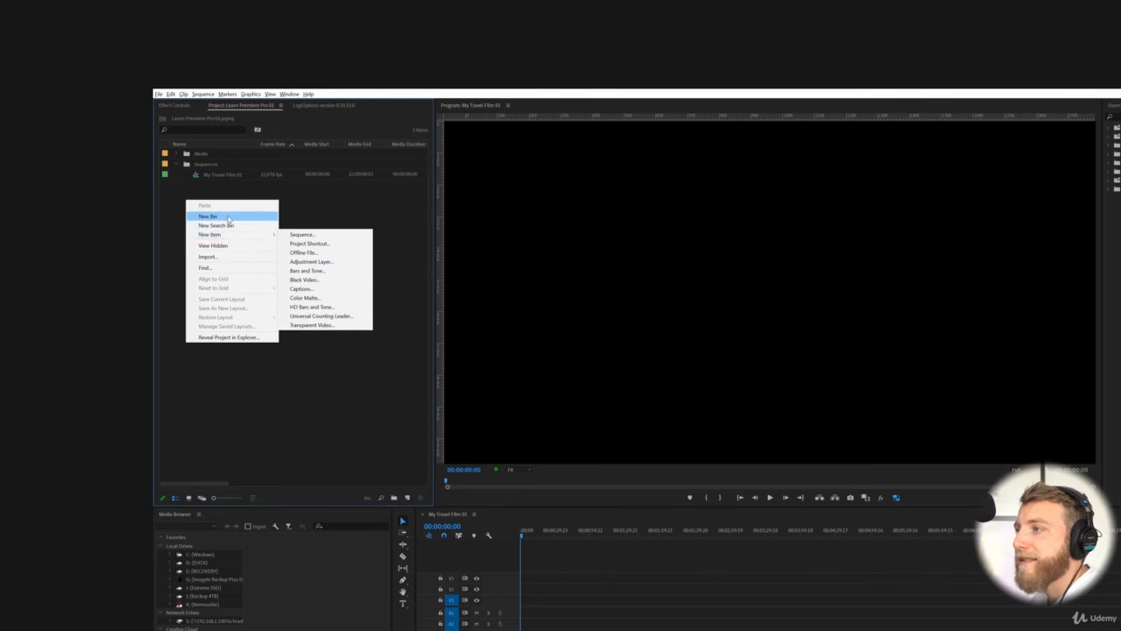
left_click(226, 216)
type("Au")
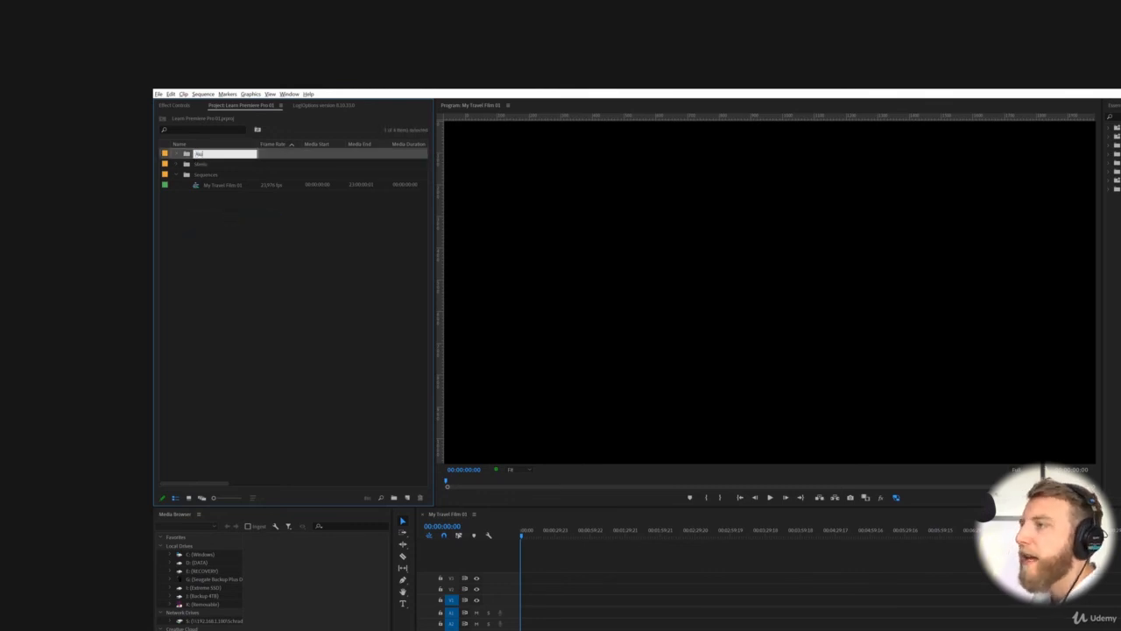
type("dio")
key("Return")
left_click(235, 218)
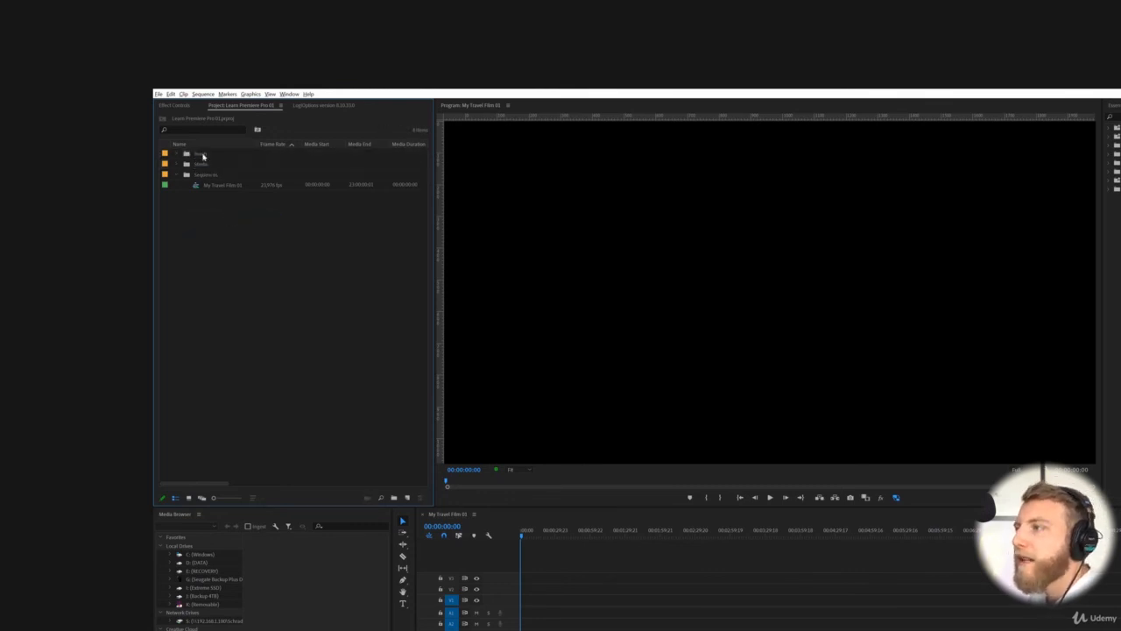
left_click(203, 153)
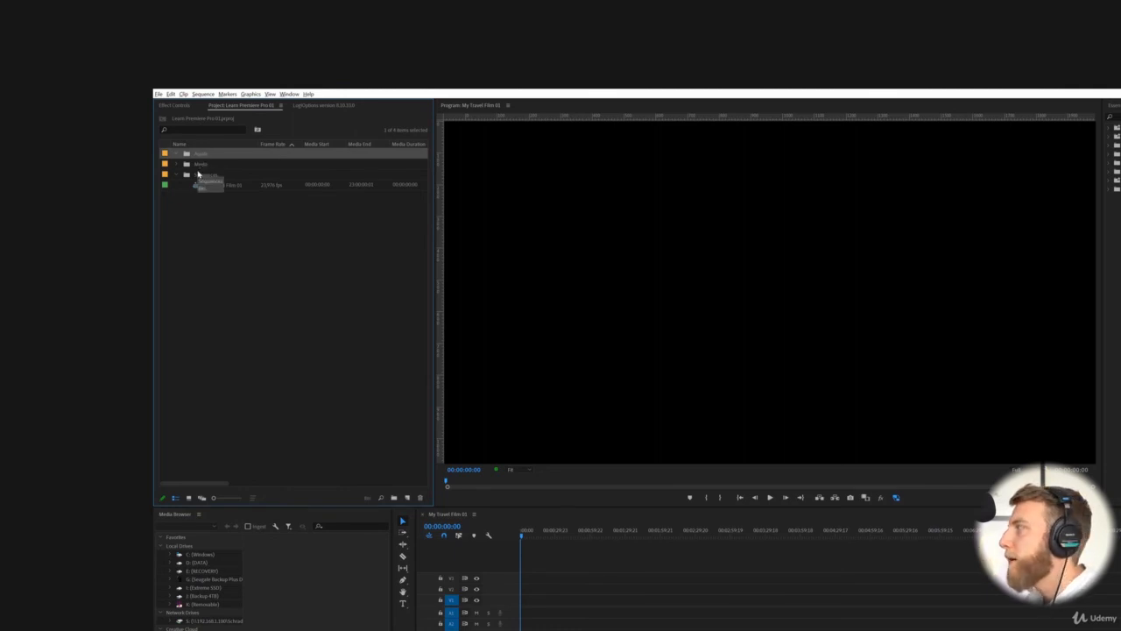
left_click_drag(198, 174, 200, 175)
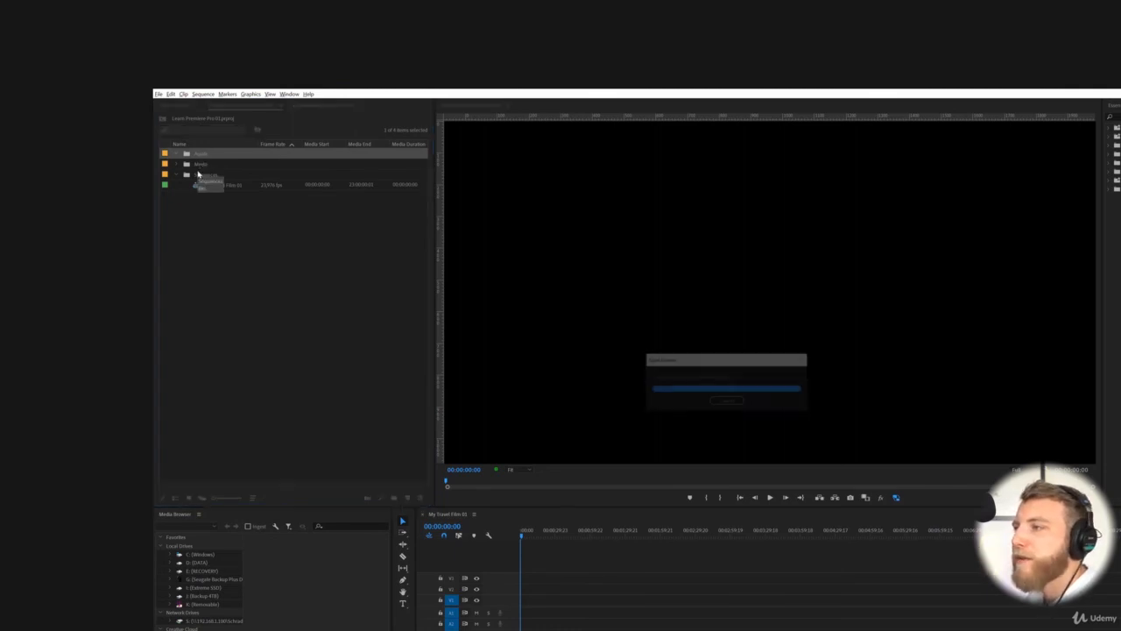